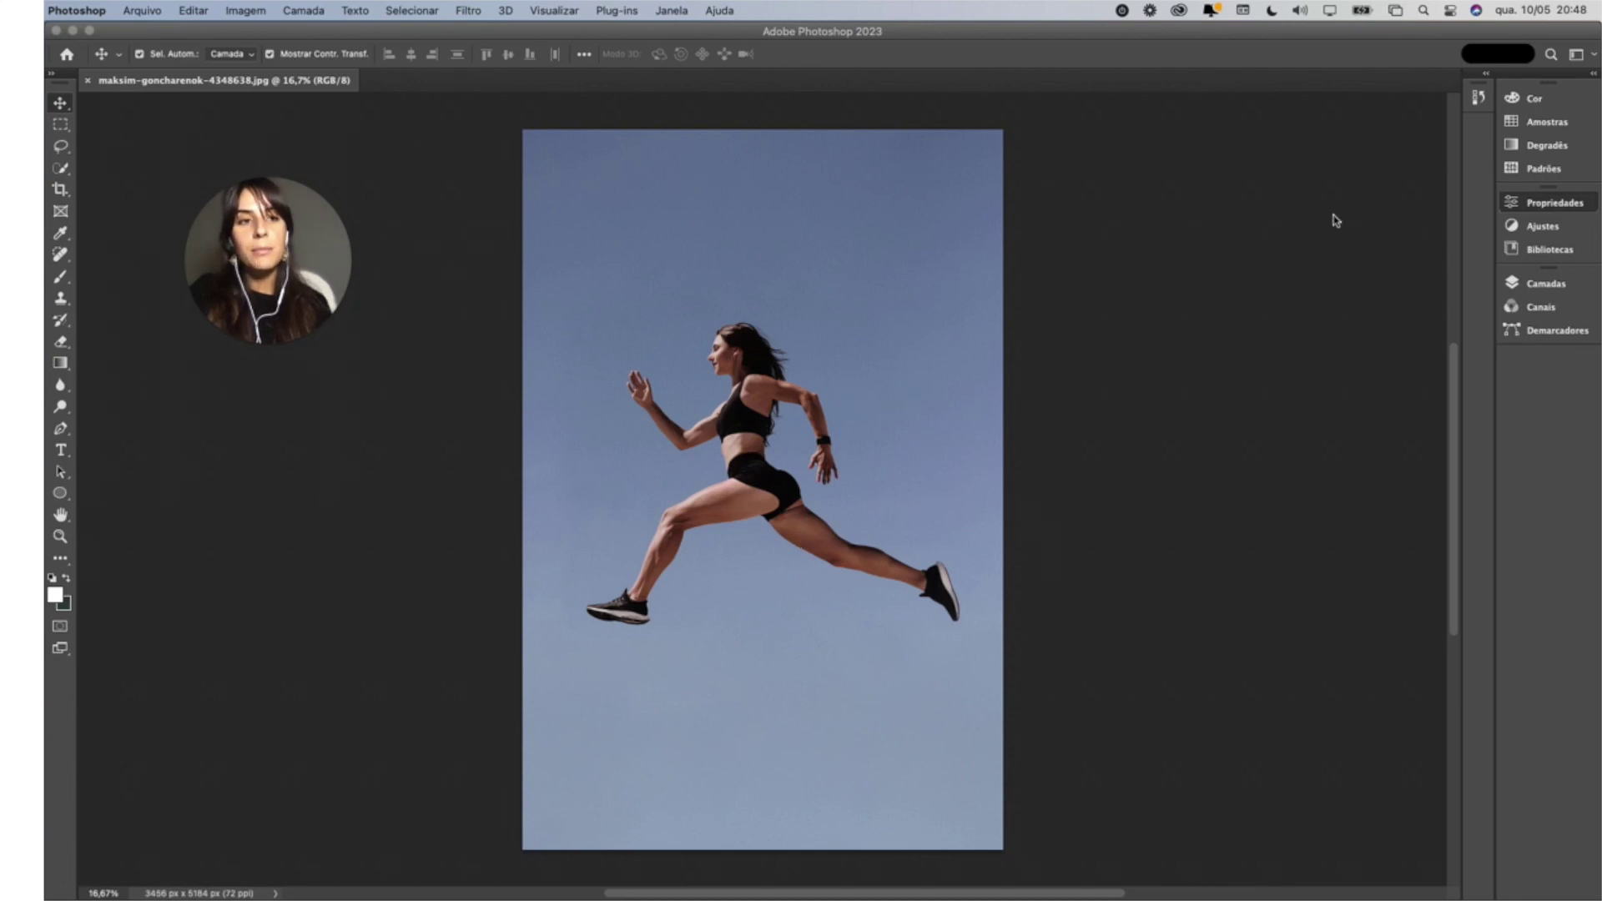
Unlock the Plano de Fundo photo layer so it becomes the editable Camada 0
left_click(1552, 203)
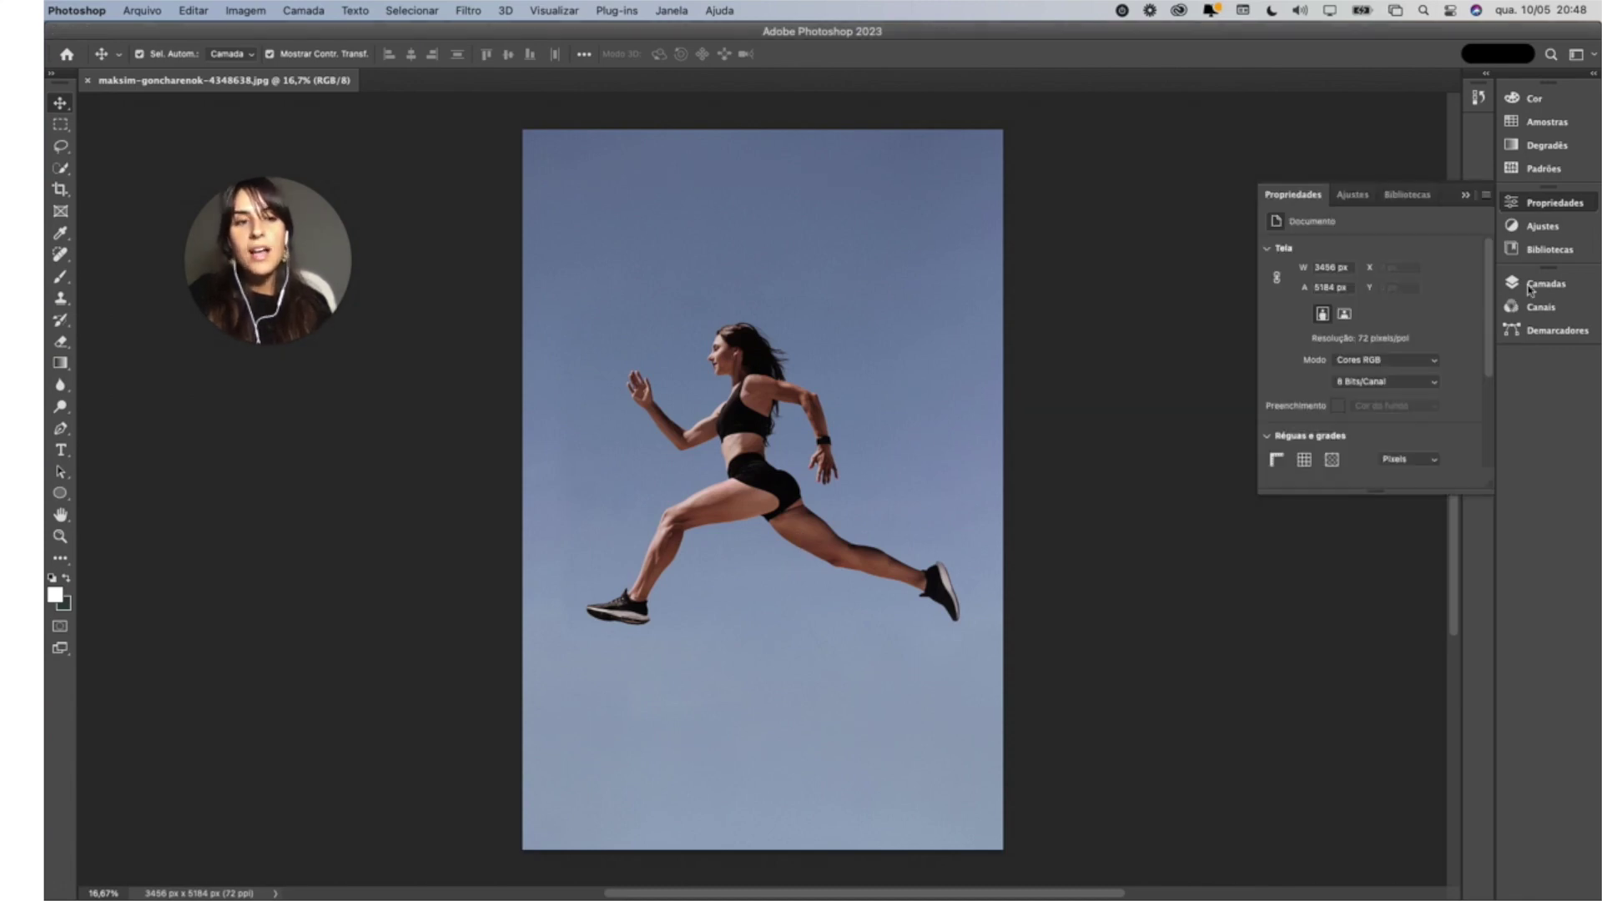
left_click(1546, 284)
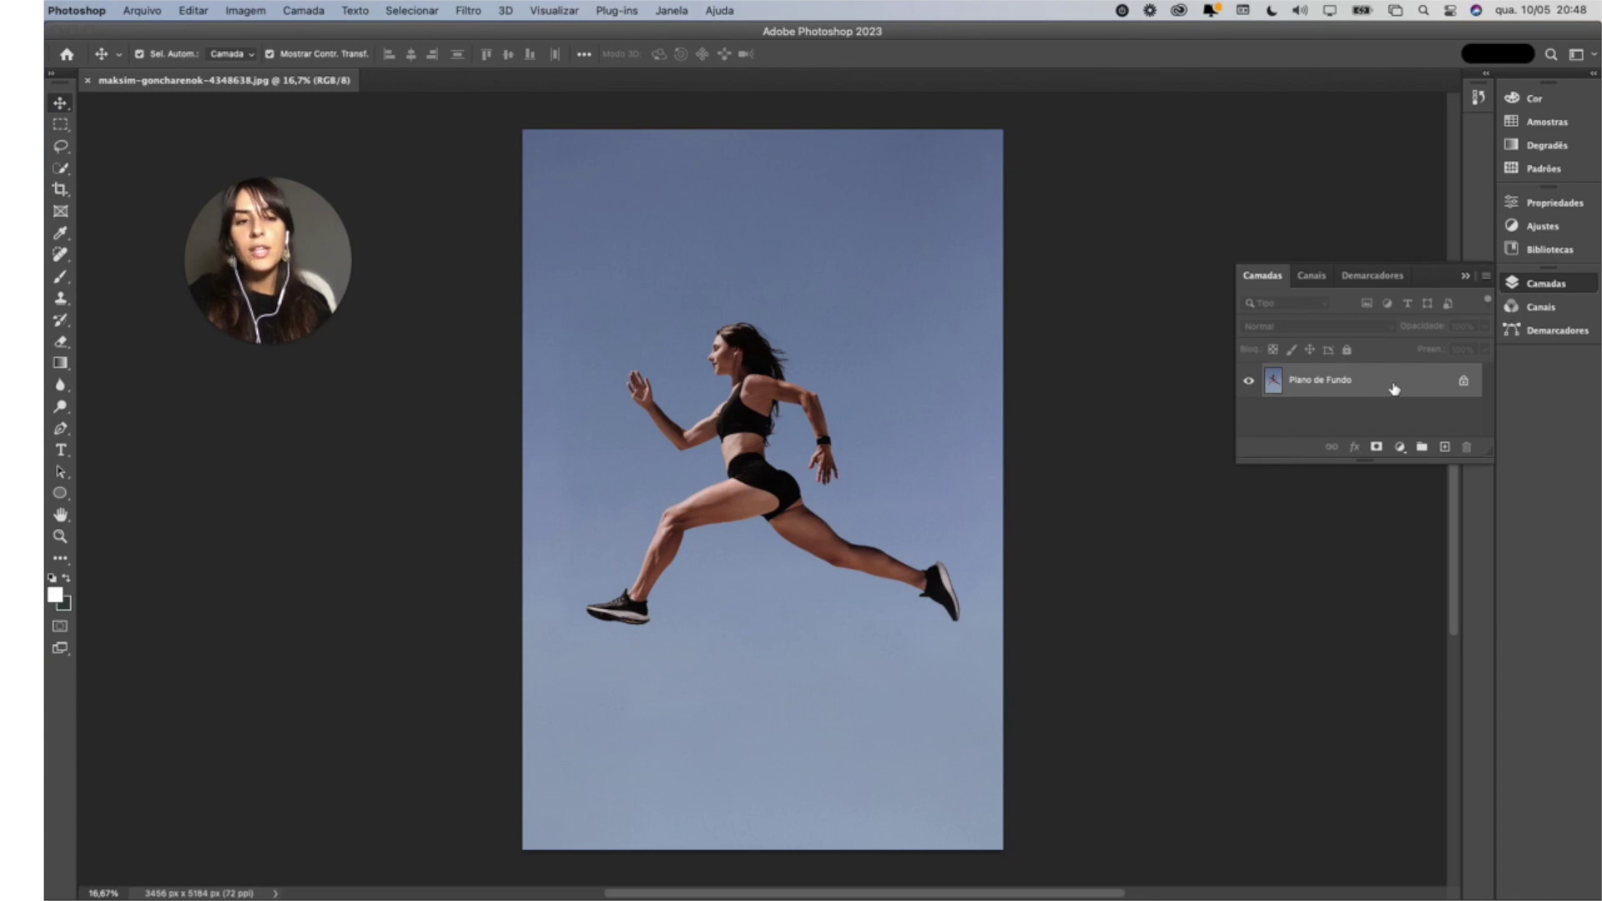
left_click(1464, 383)
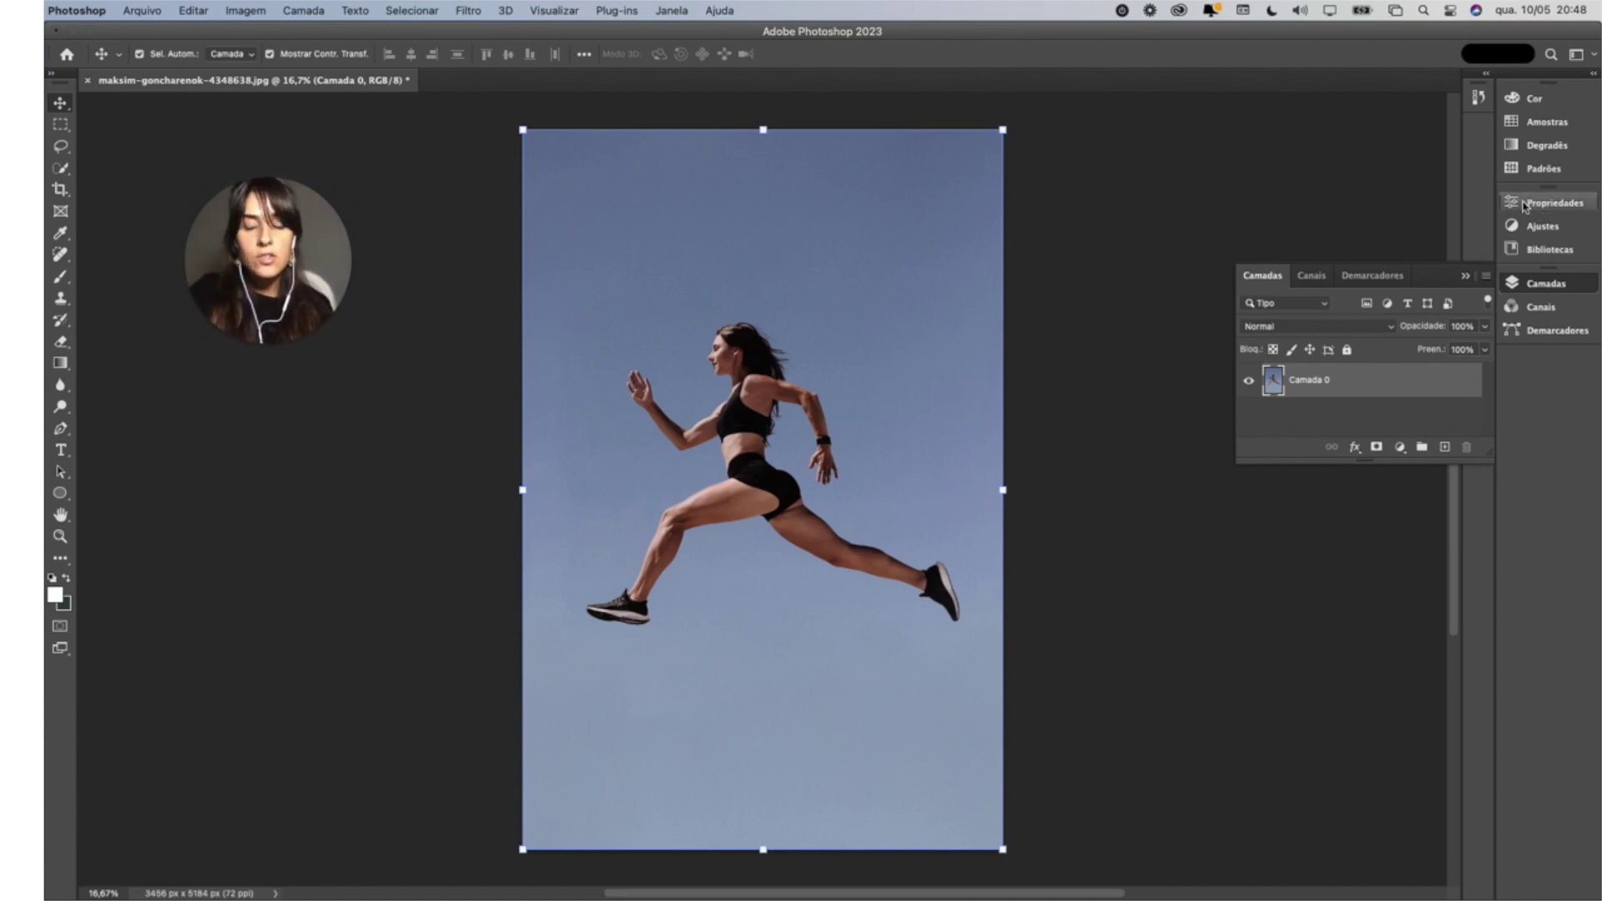
Remove the blue sky behind the runner with the Remove Background quick action
left_click(1525, 206)
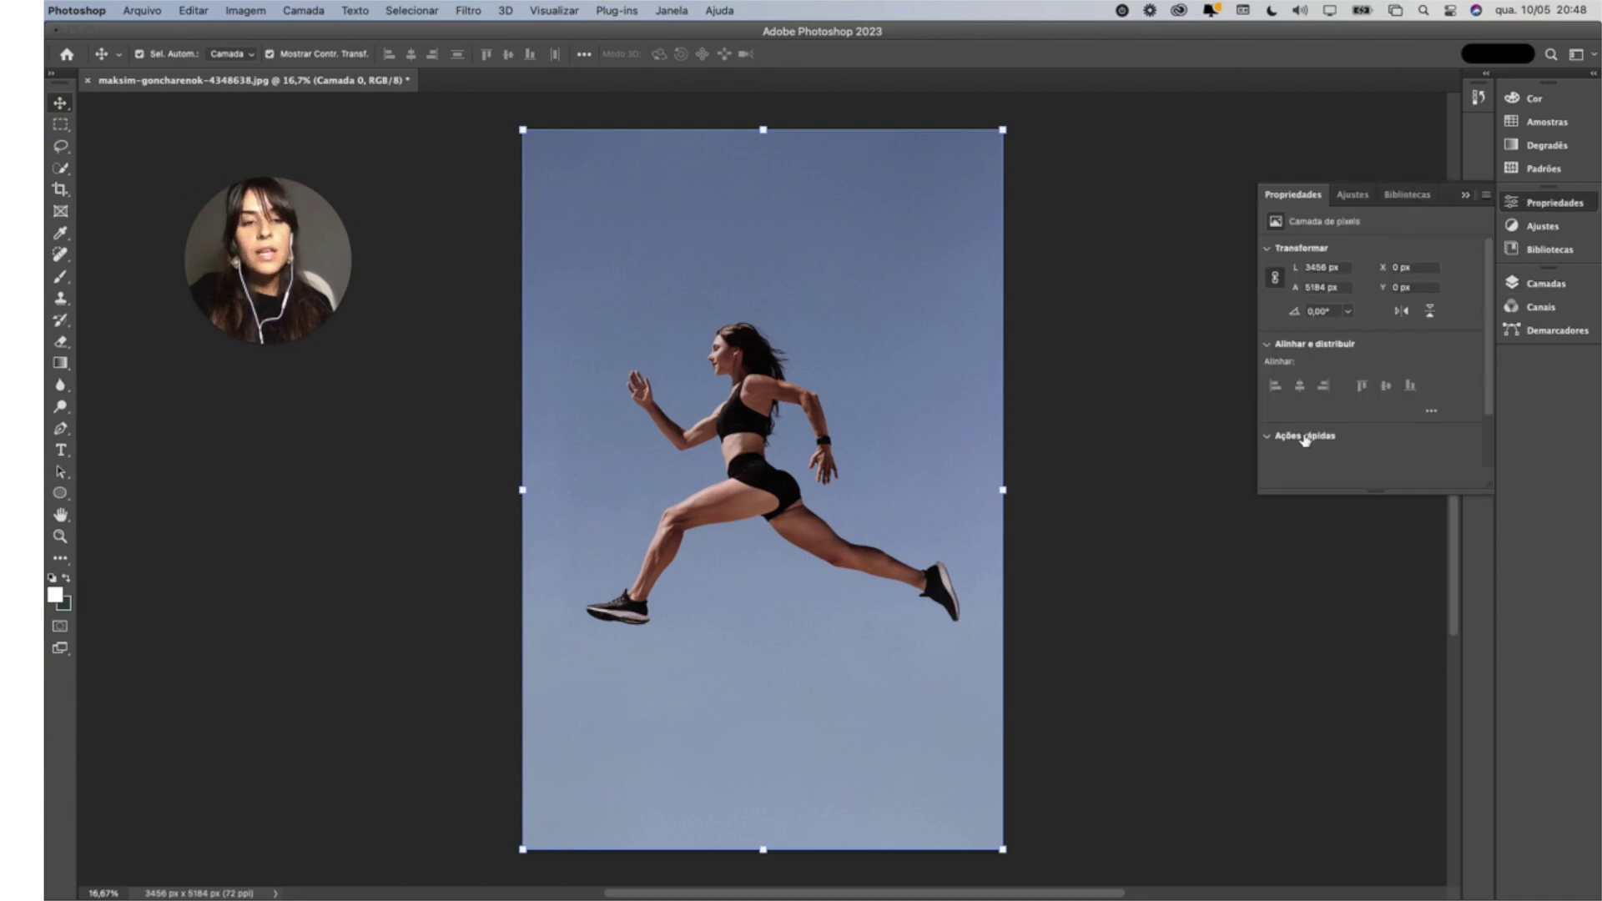
left_click(1276, 438)
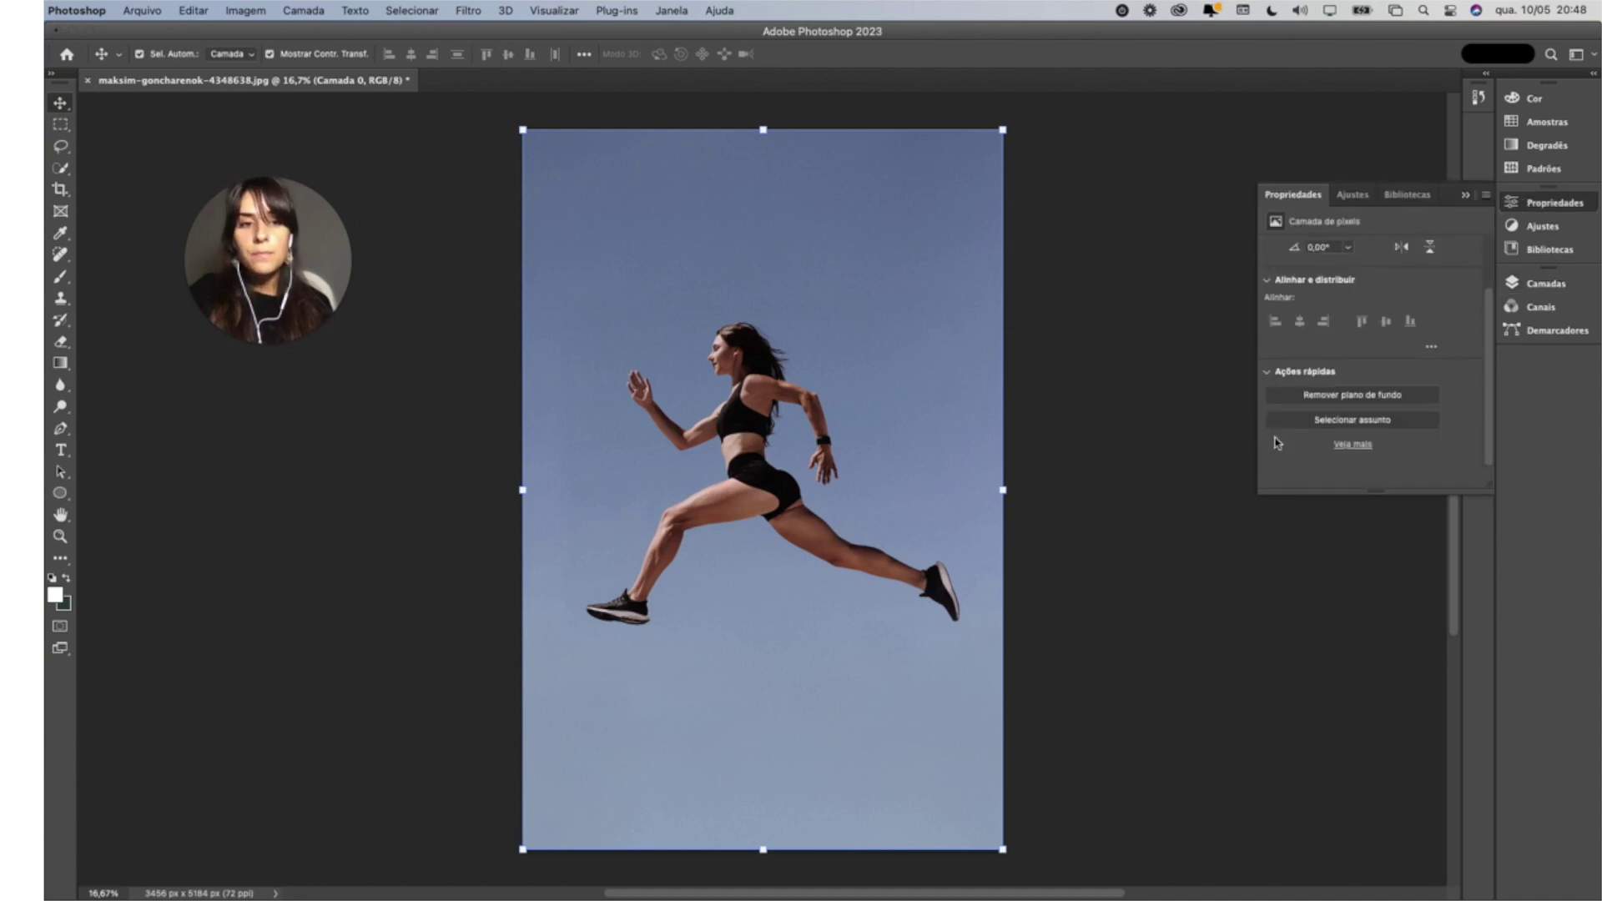
left_click(1324, 398)
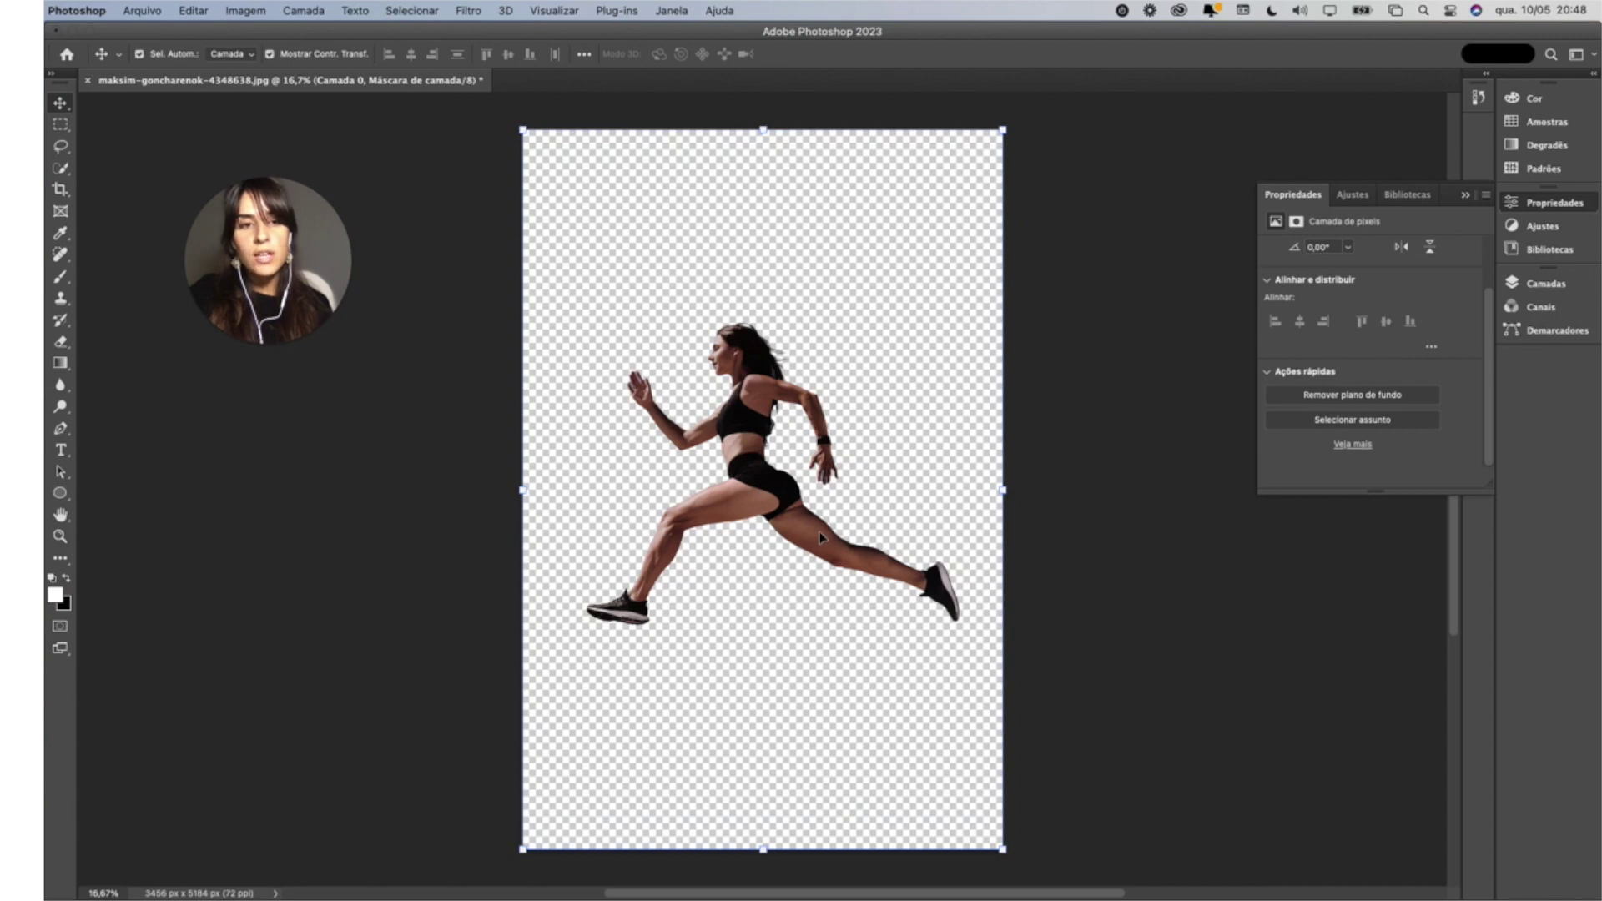
left_click(1548, 284)
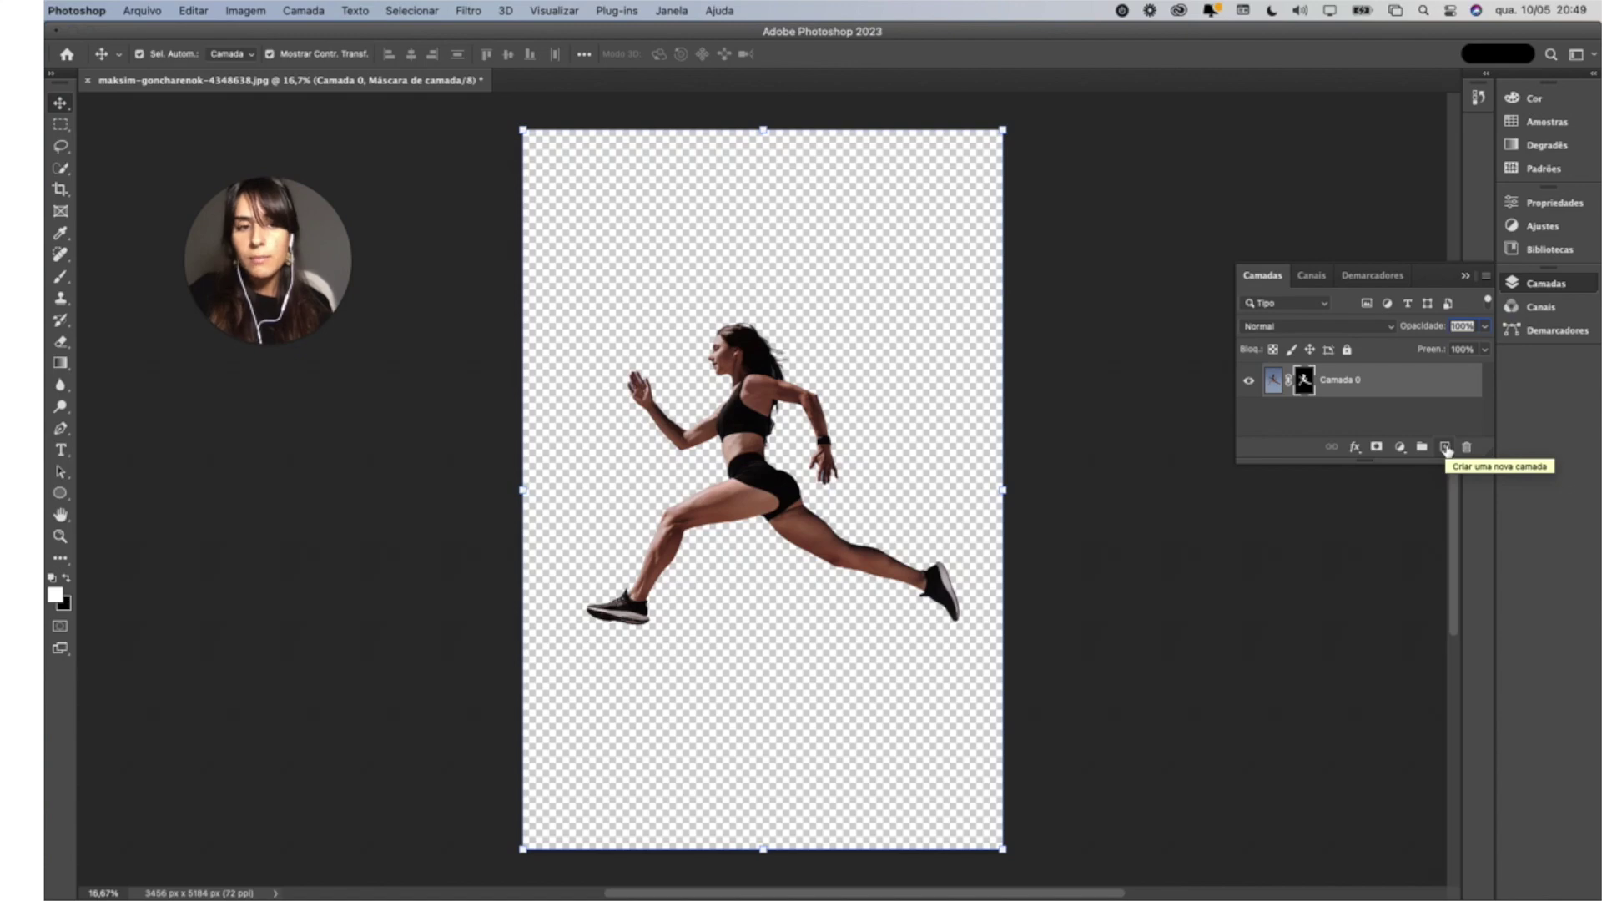
Add a new layer, fill it white with the Paint Bucket, and move it below Camada 0
left_click(1446, 448)
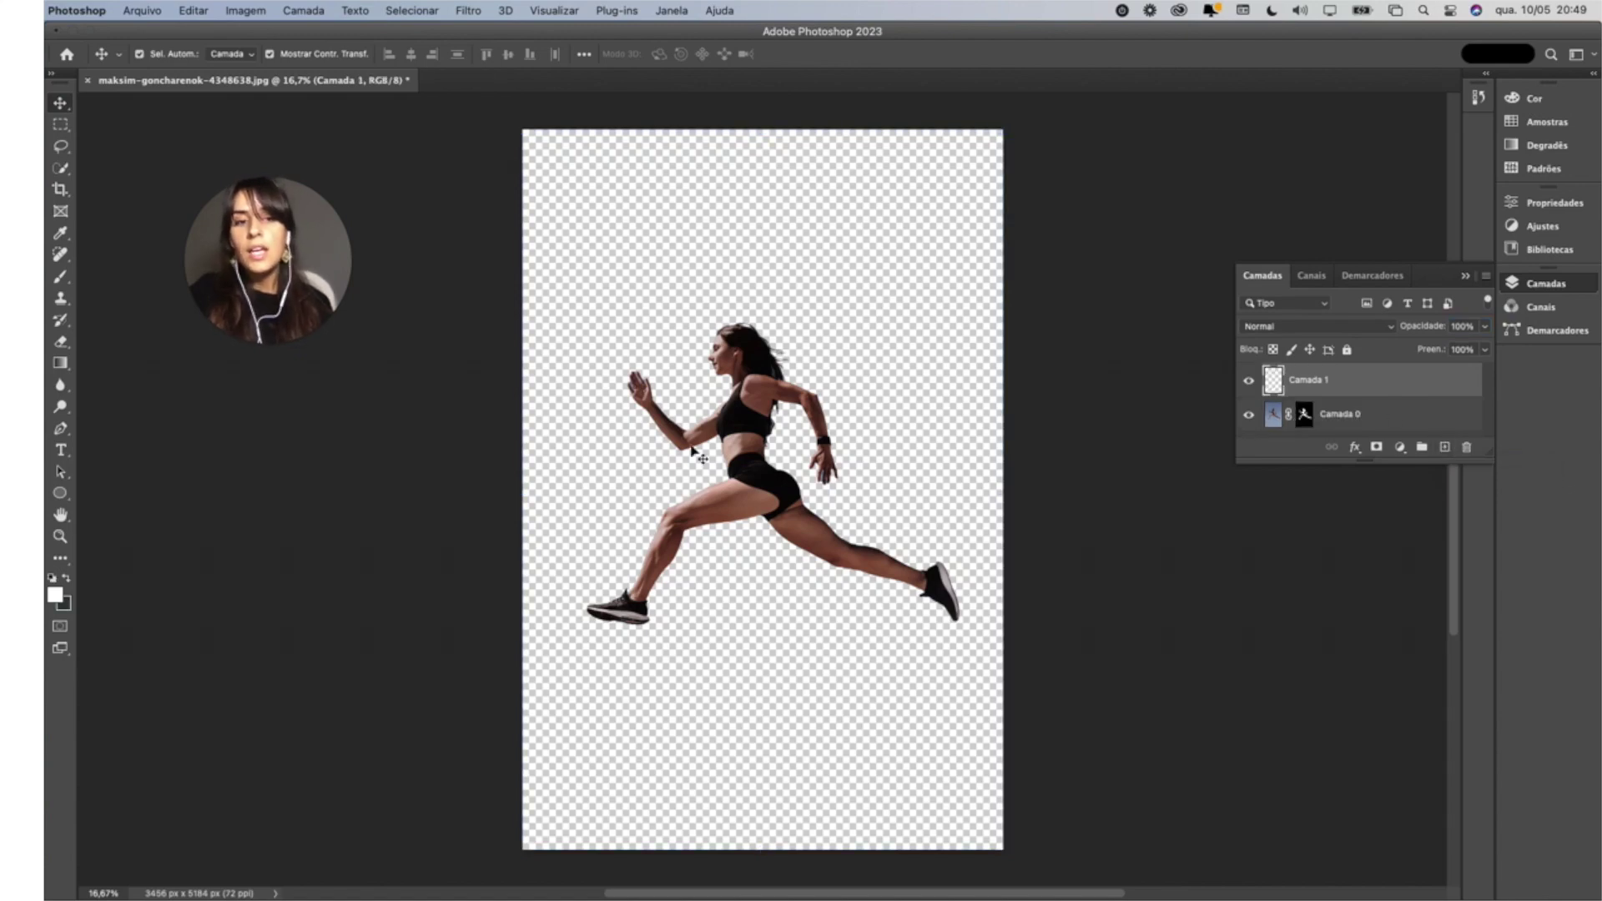
left_click(61, 561)
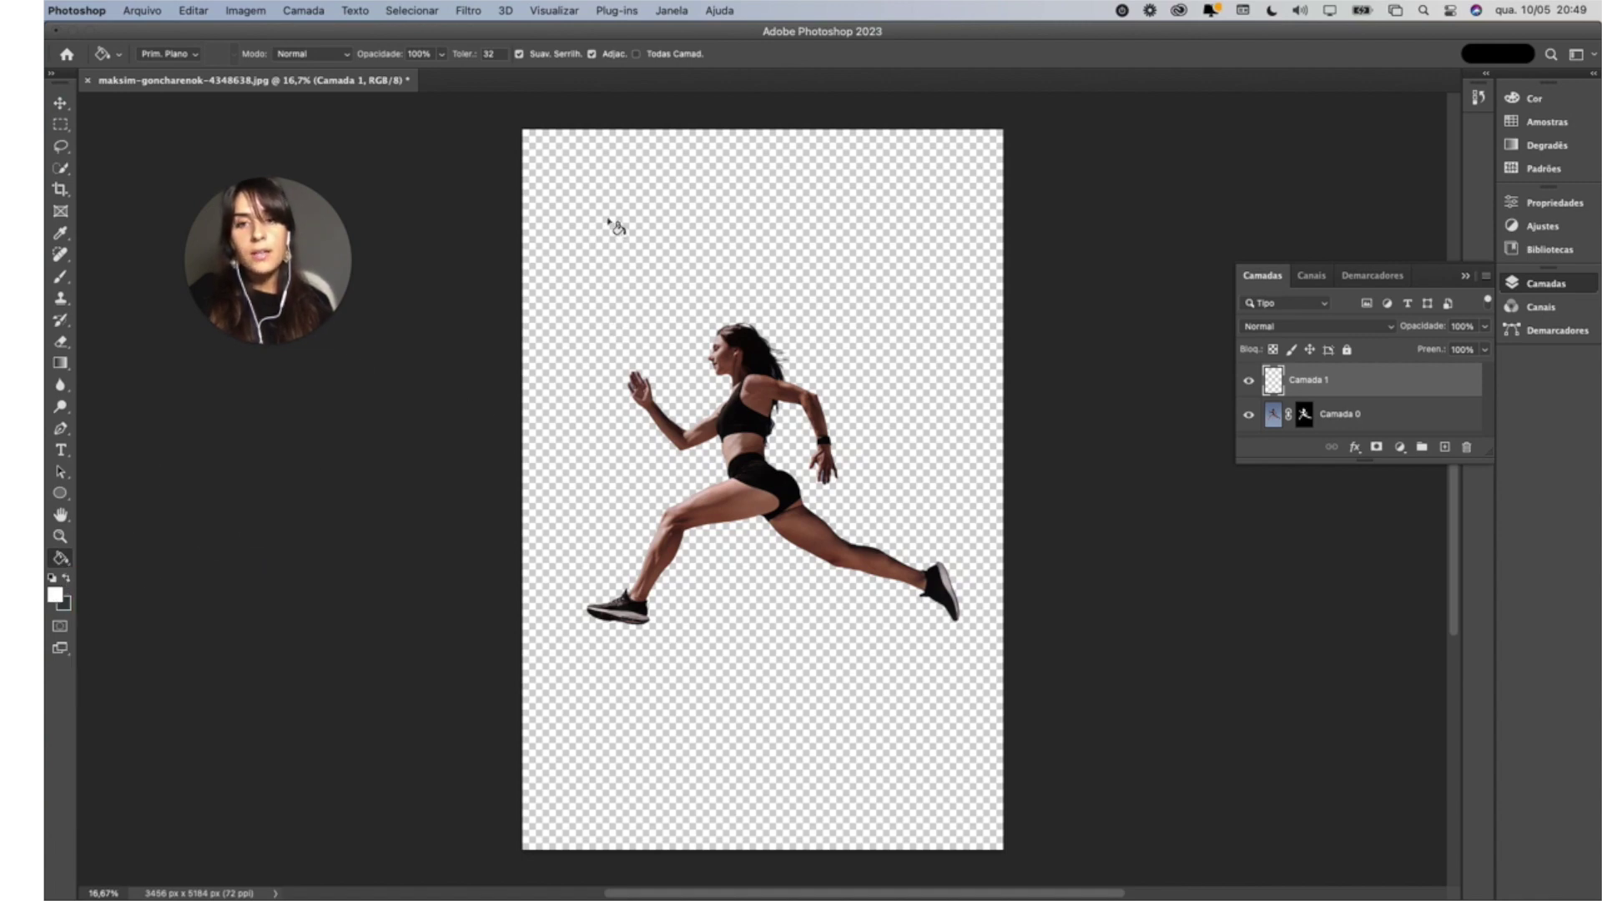
left_click(608, 223)
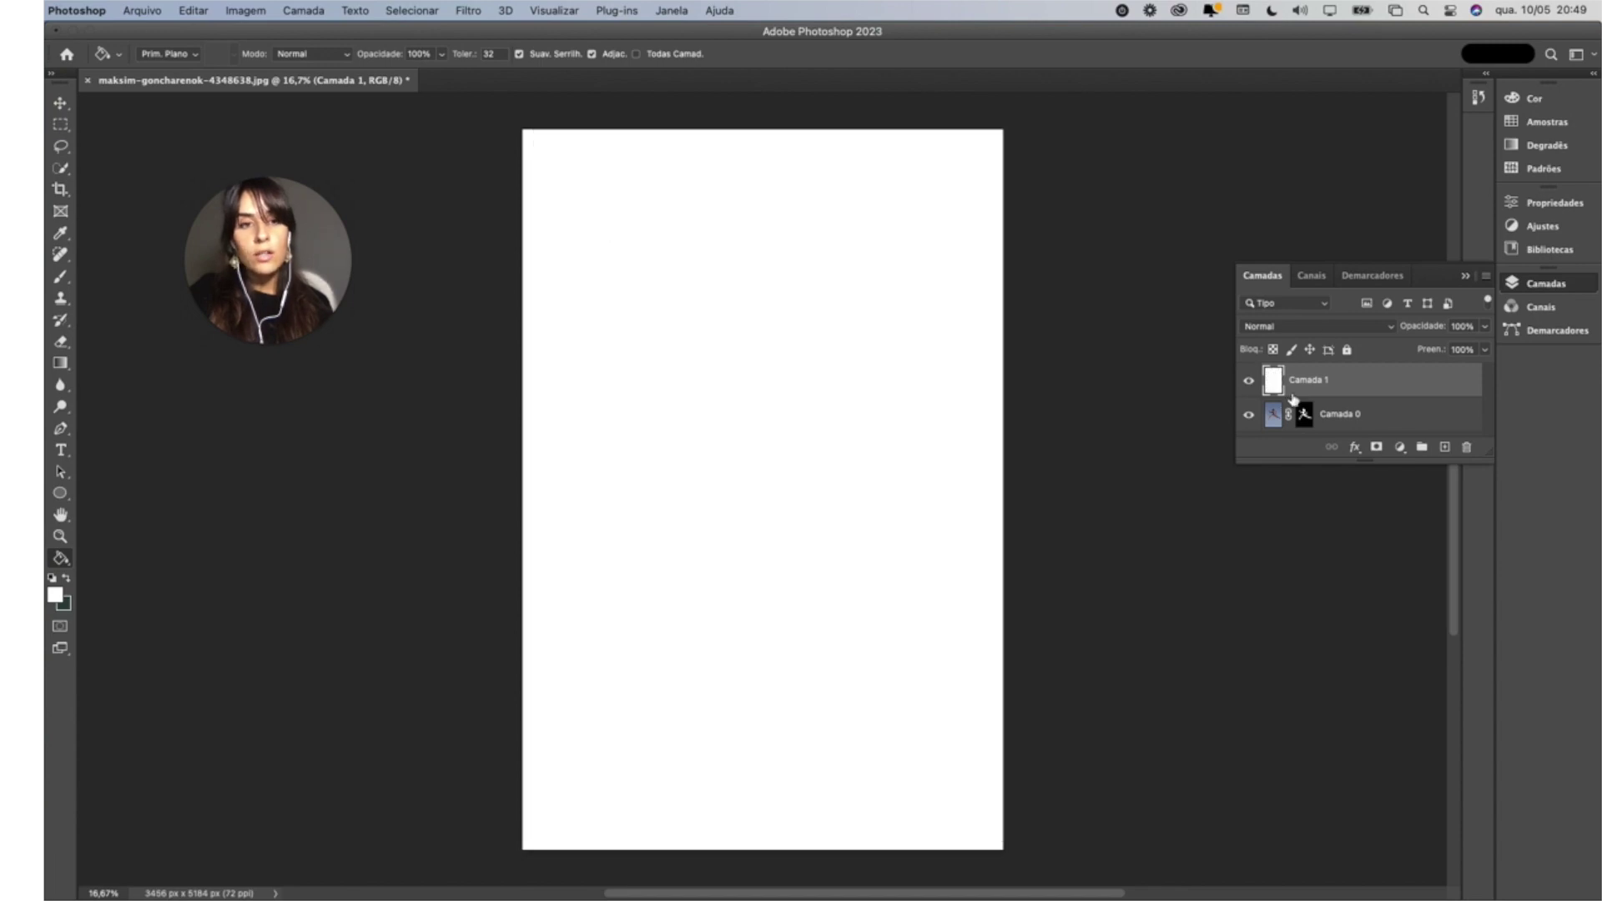
left_click_drag(1334, 383, 1369, 425)
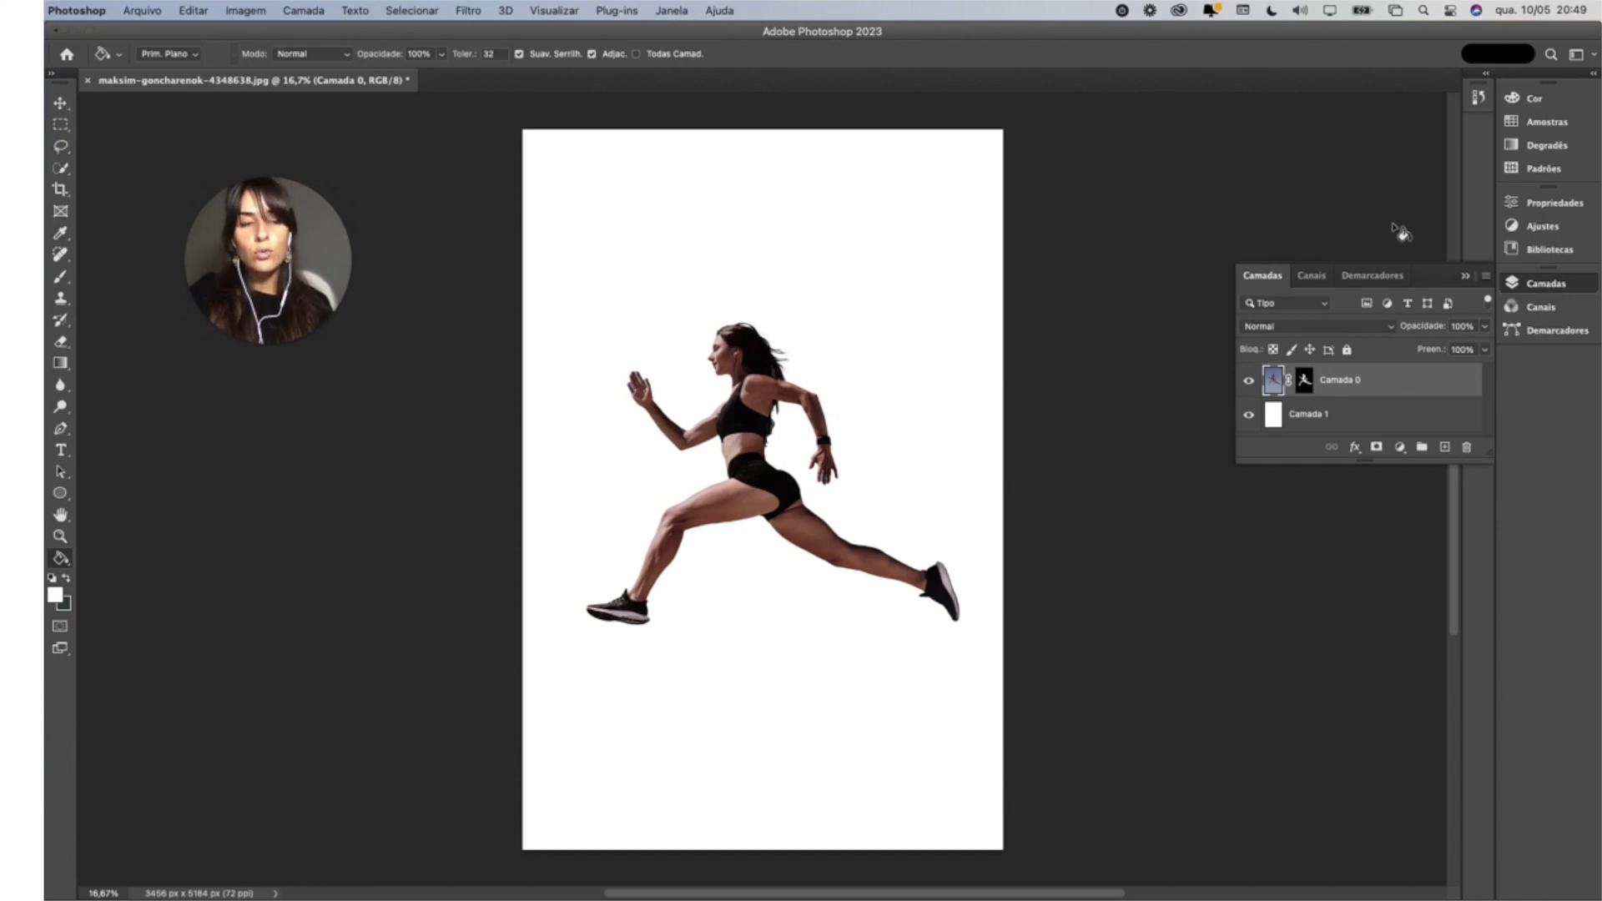
Select the runner with Select Subject and expand the selection by 40 pixels
left_click(1555, 205)
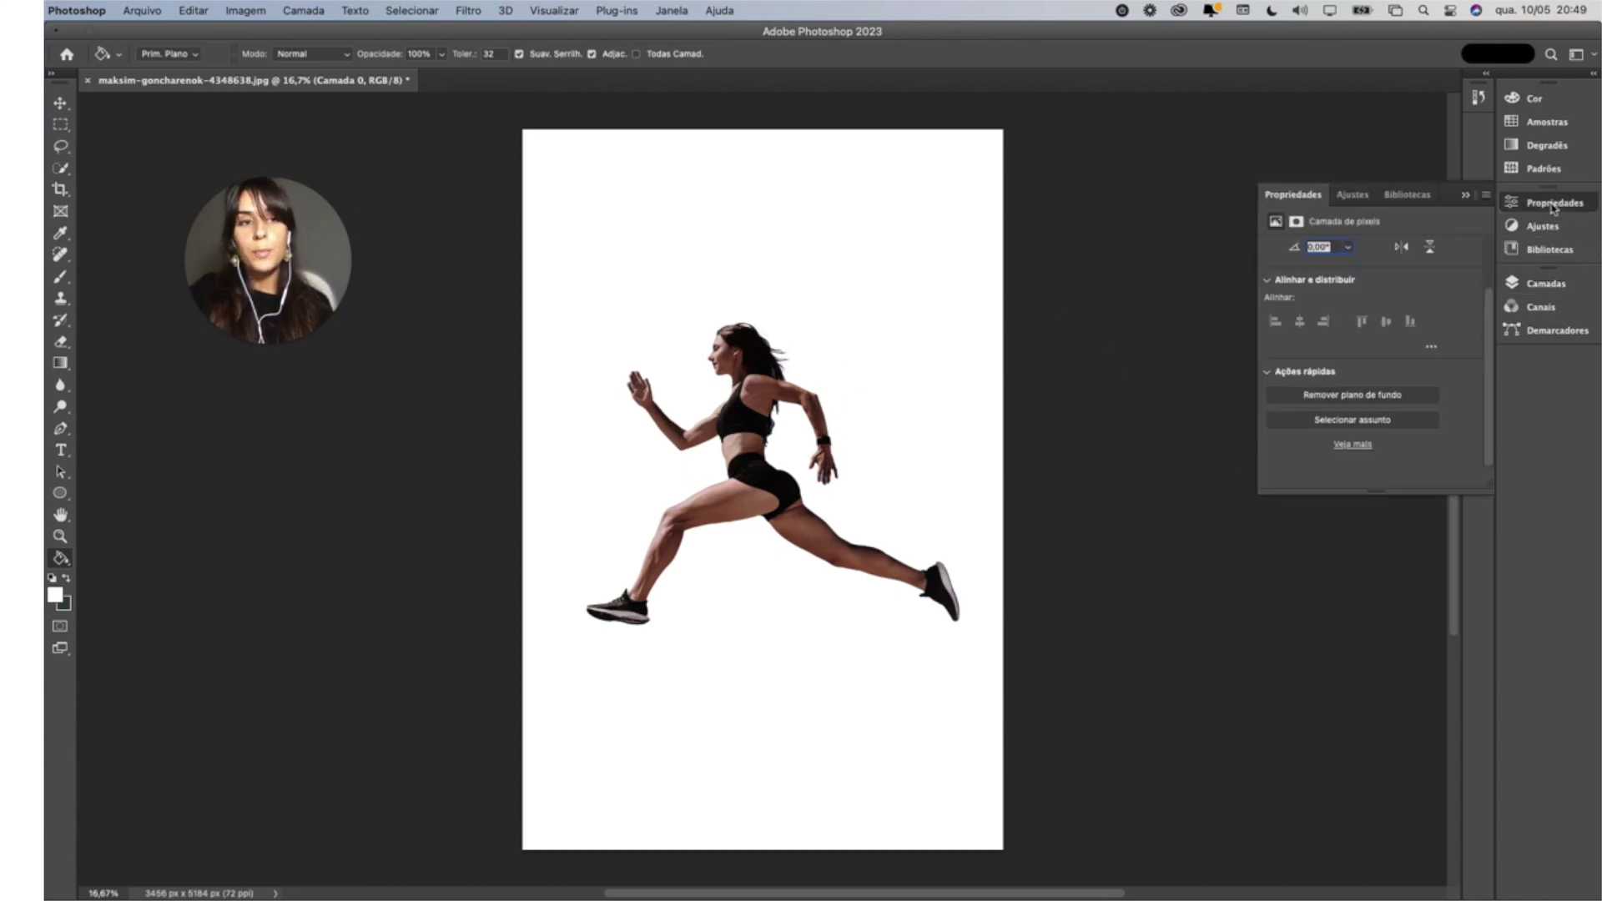
left_click(1337, 423)
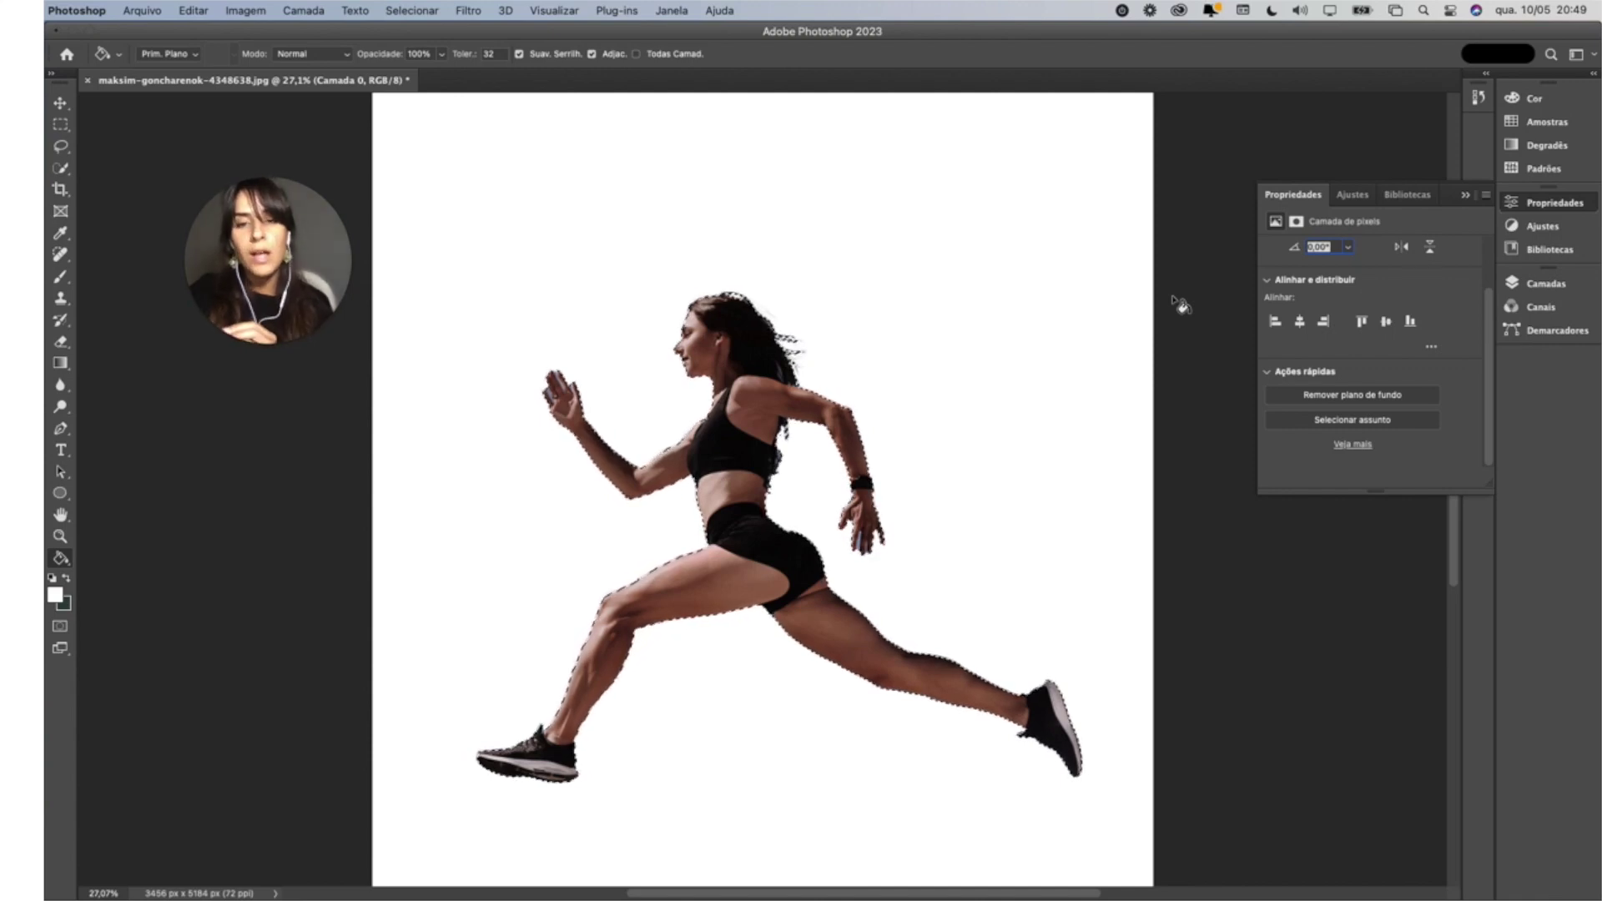
left_click(410, 12)
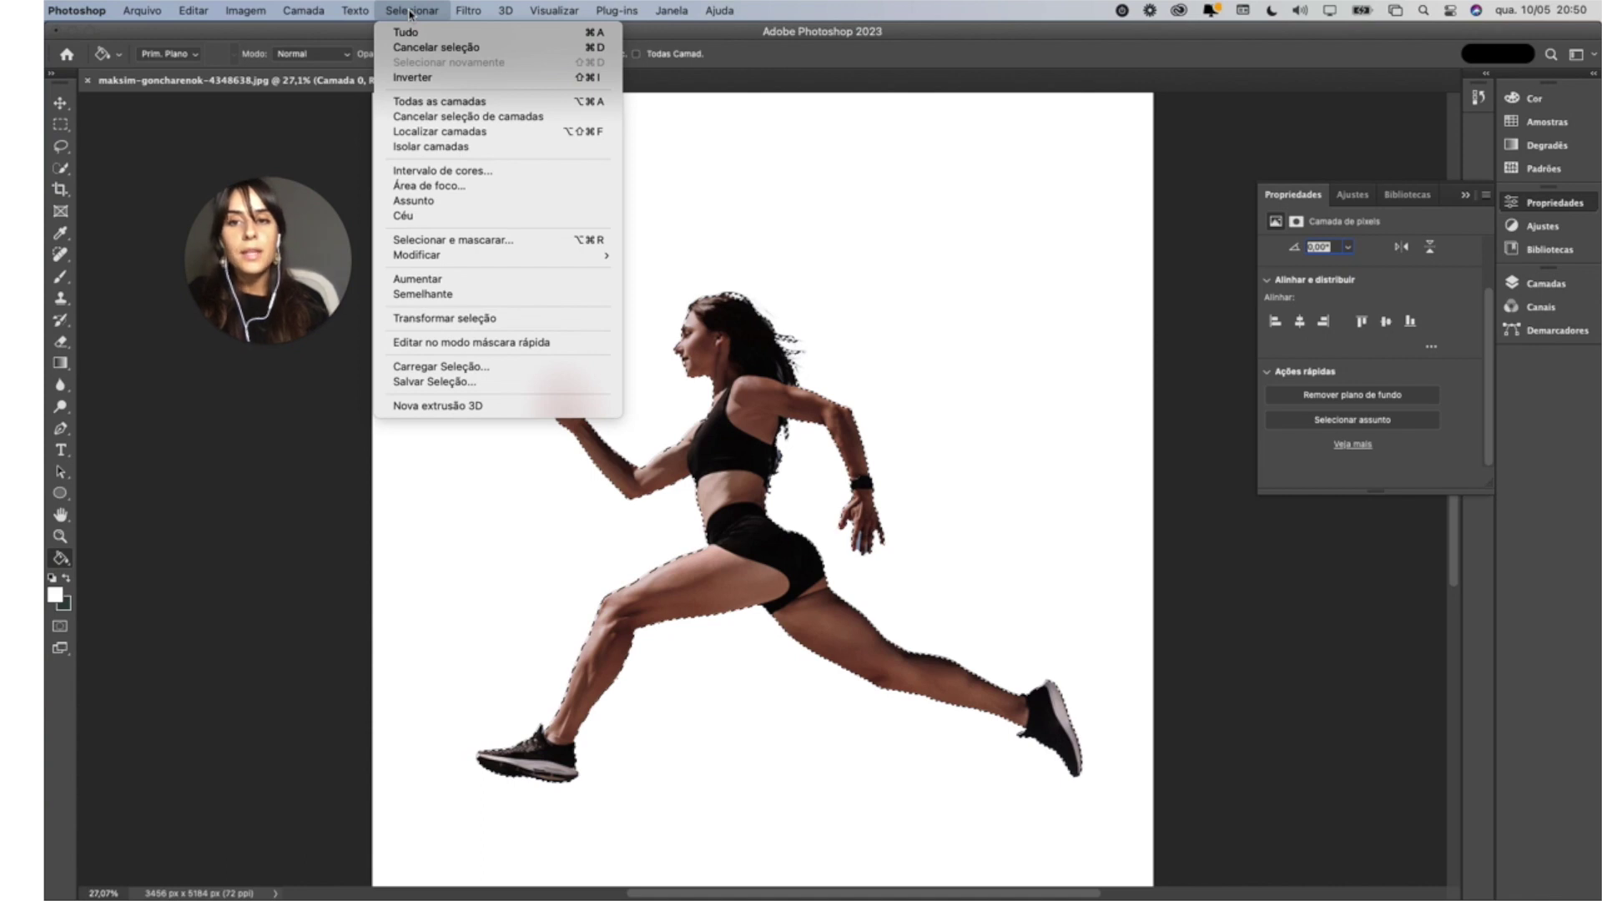
mouse_move(500, 255)
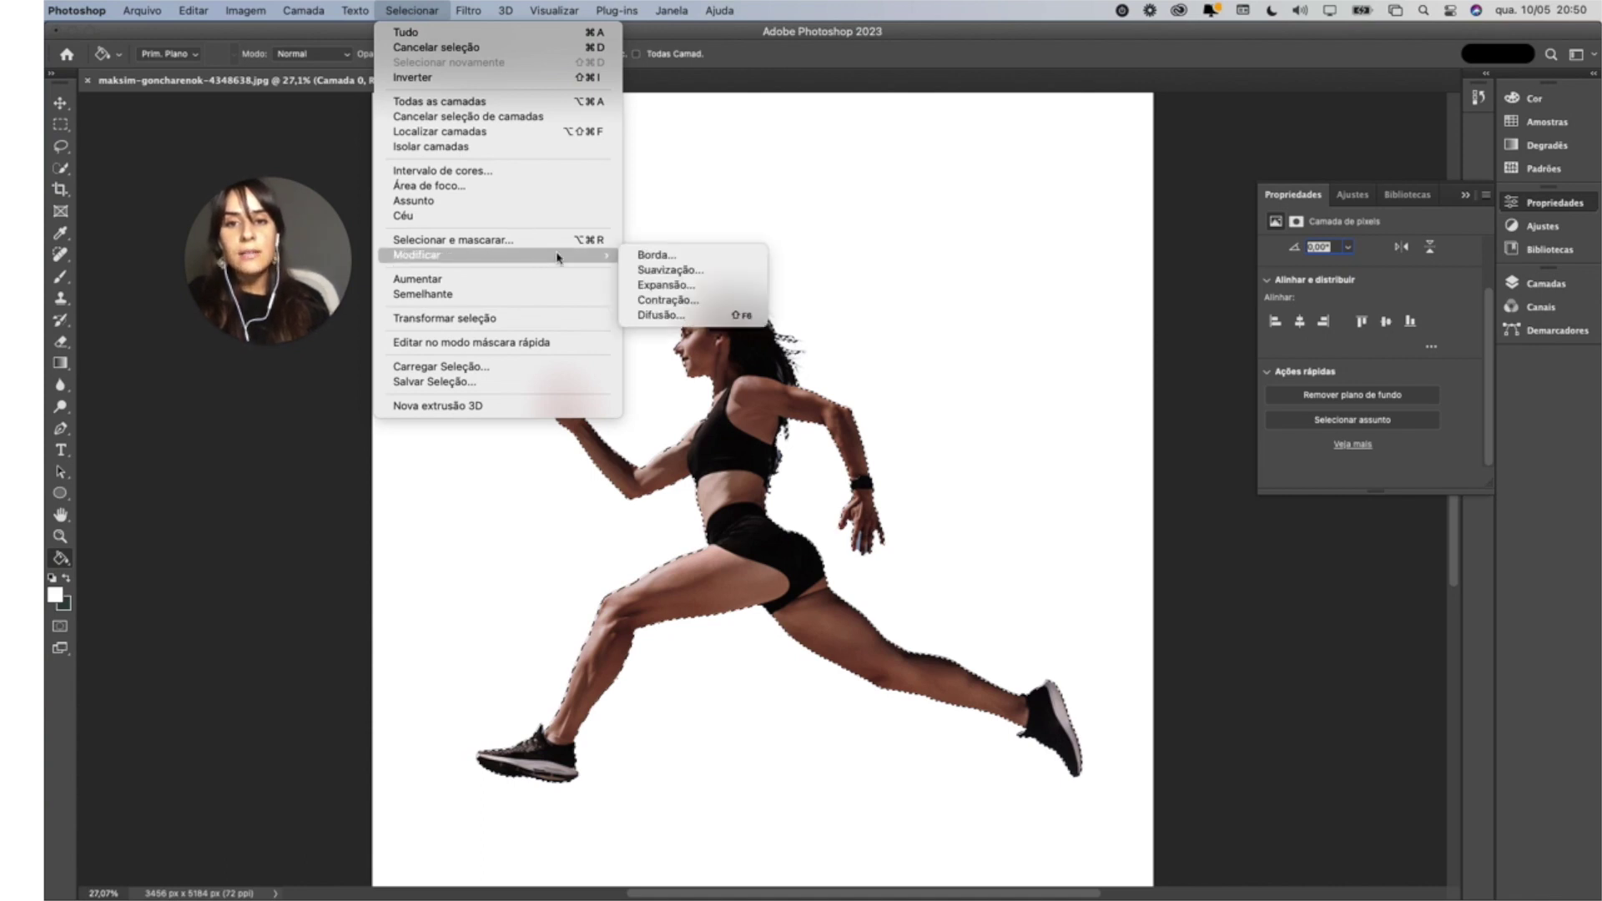
left_click(656, 285)
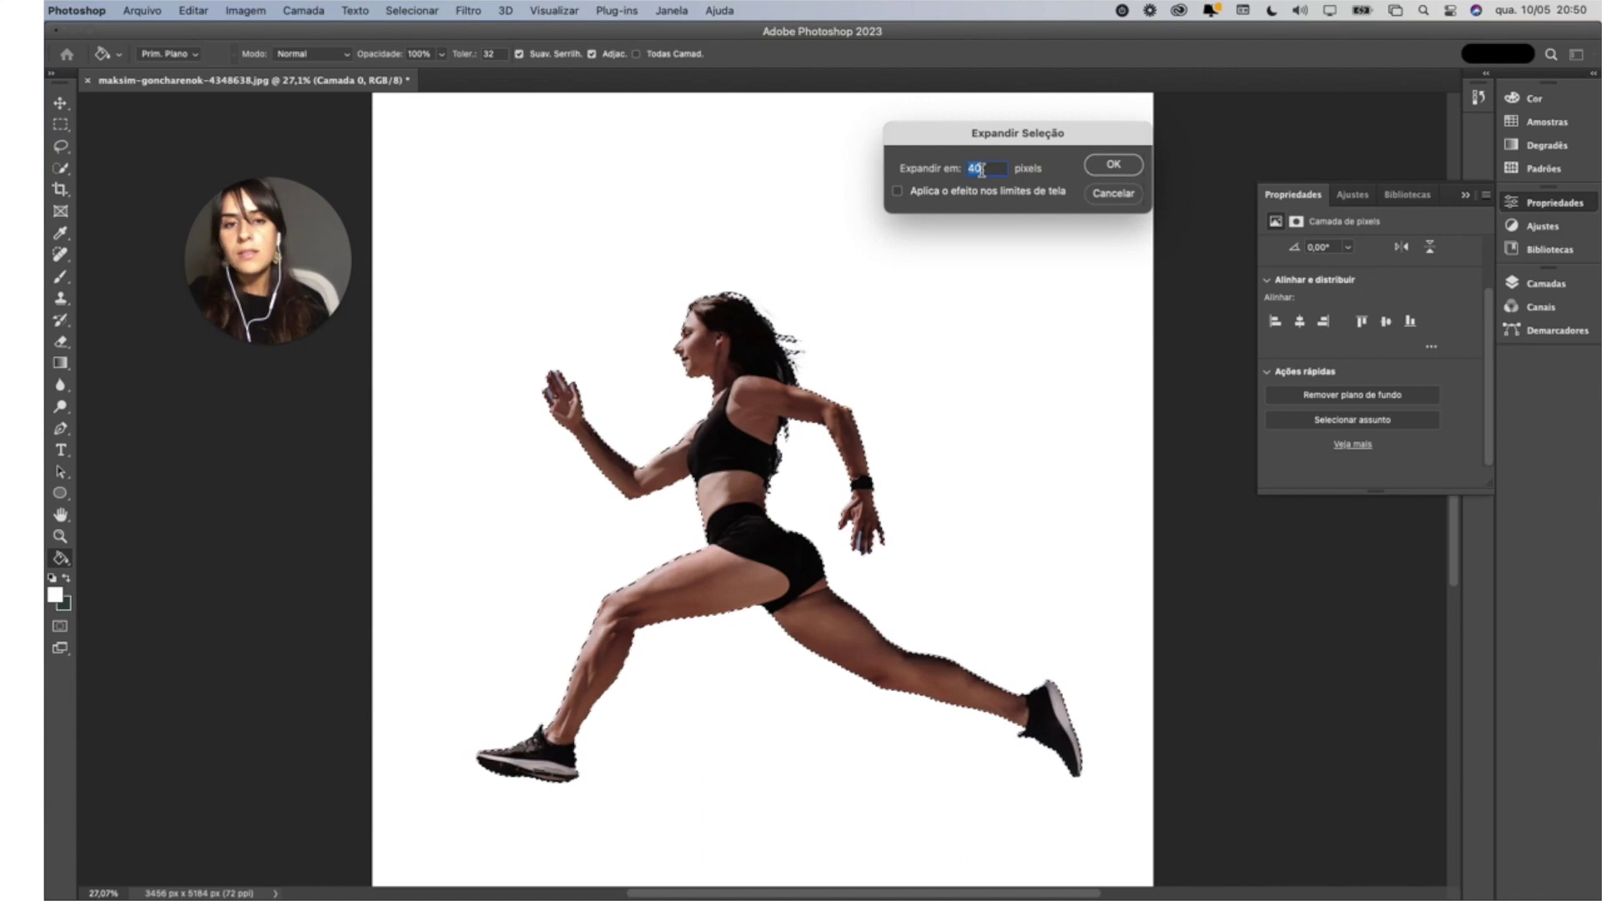
left_click(1113, 166)
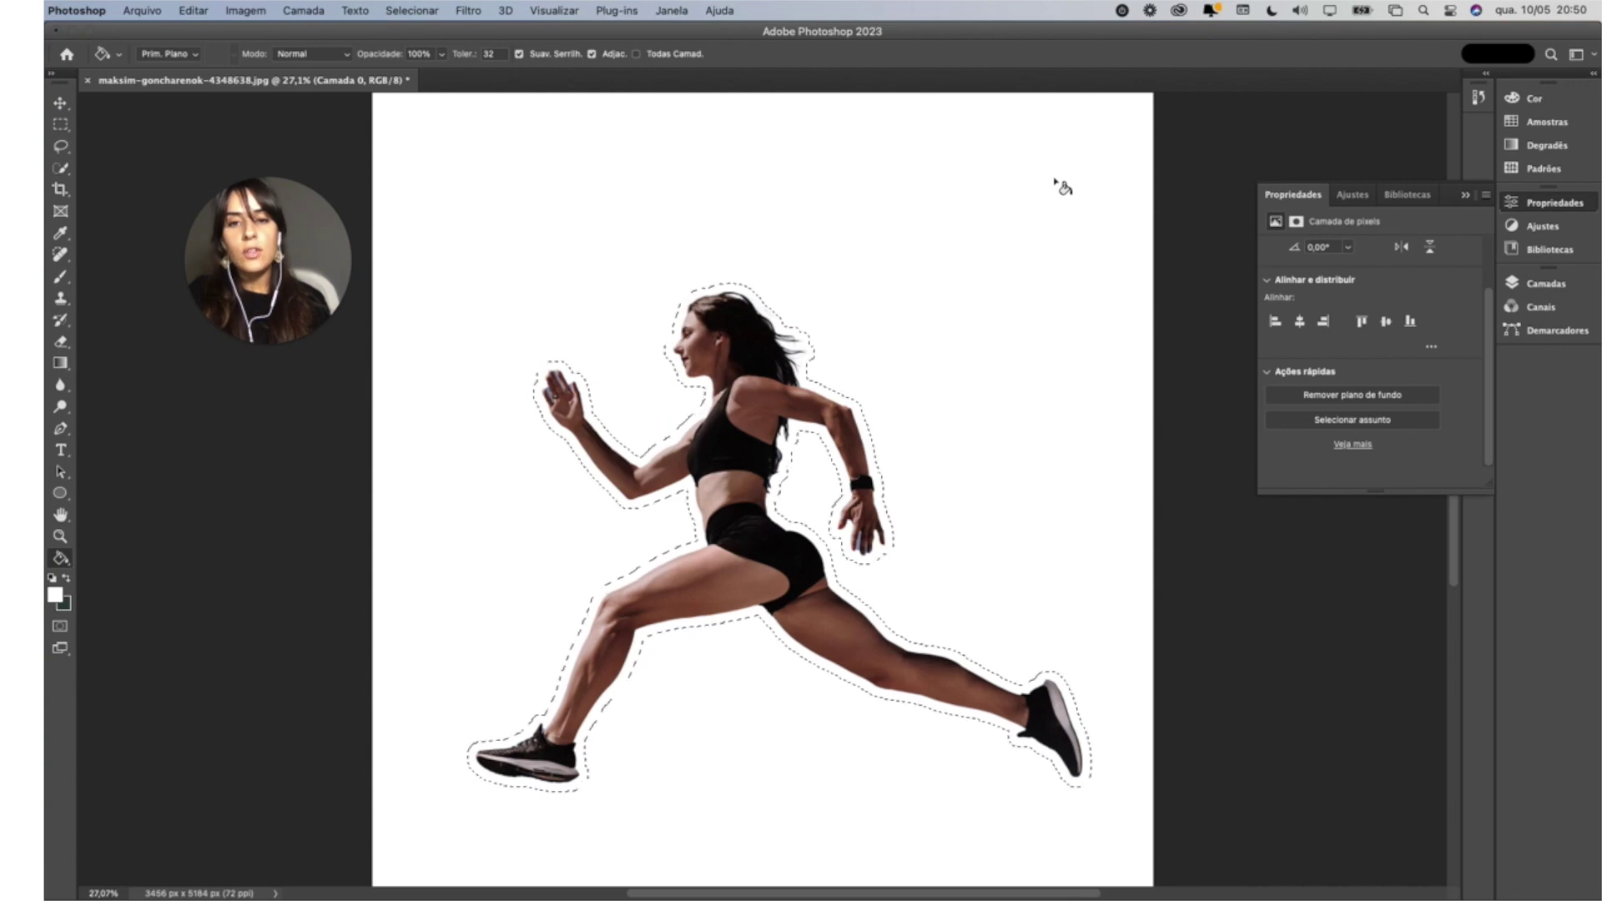
Make a work path from the expanded selection in the Paths panel
left_click(1527, 282)
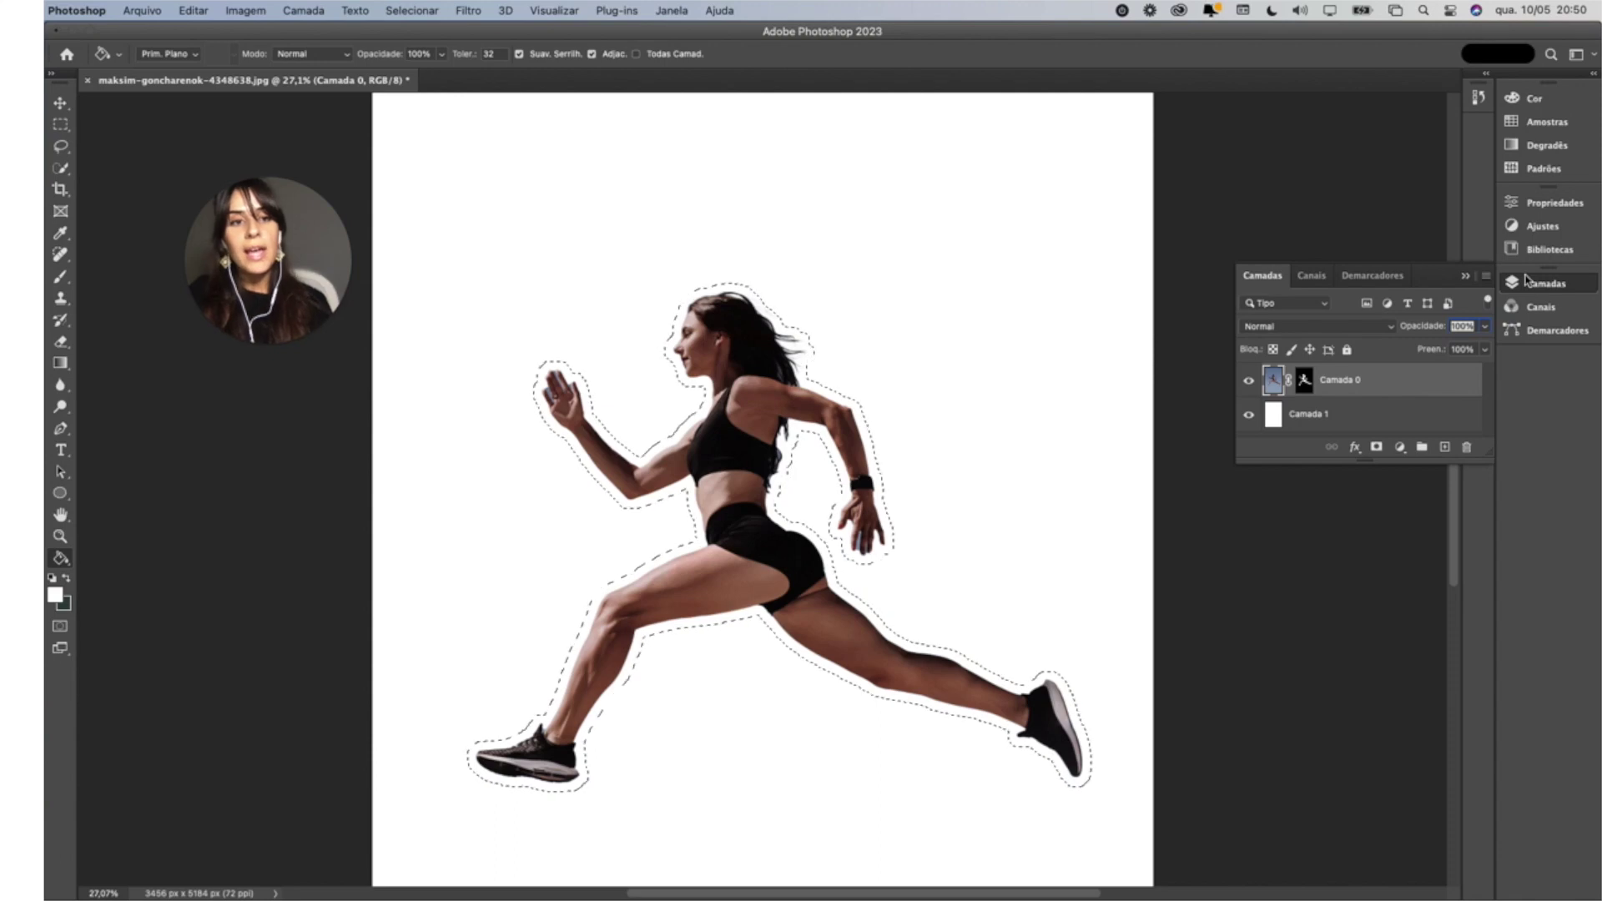
left_click(1368, 277)
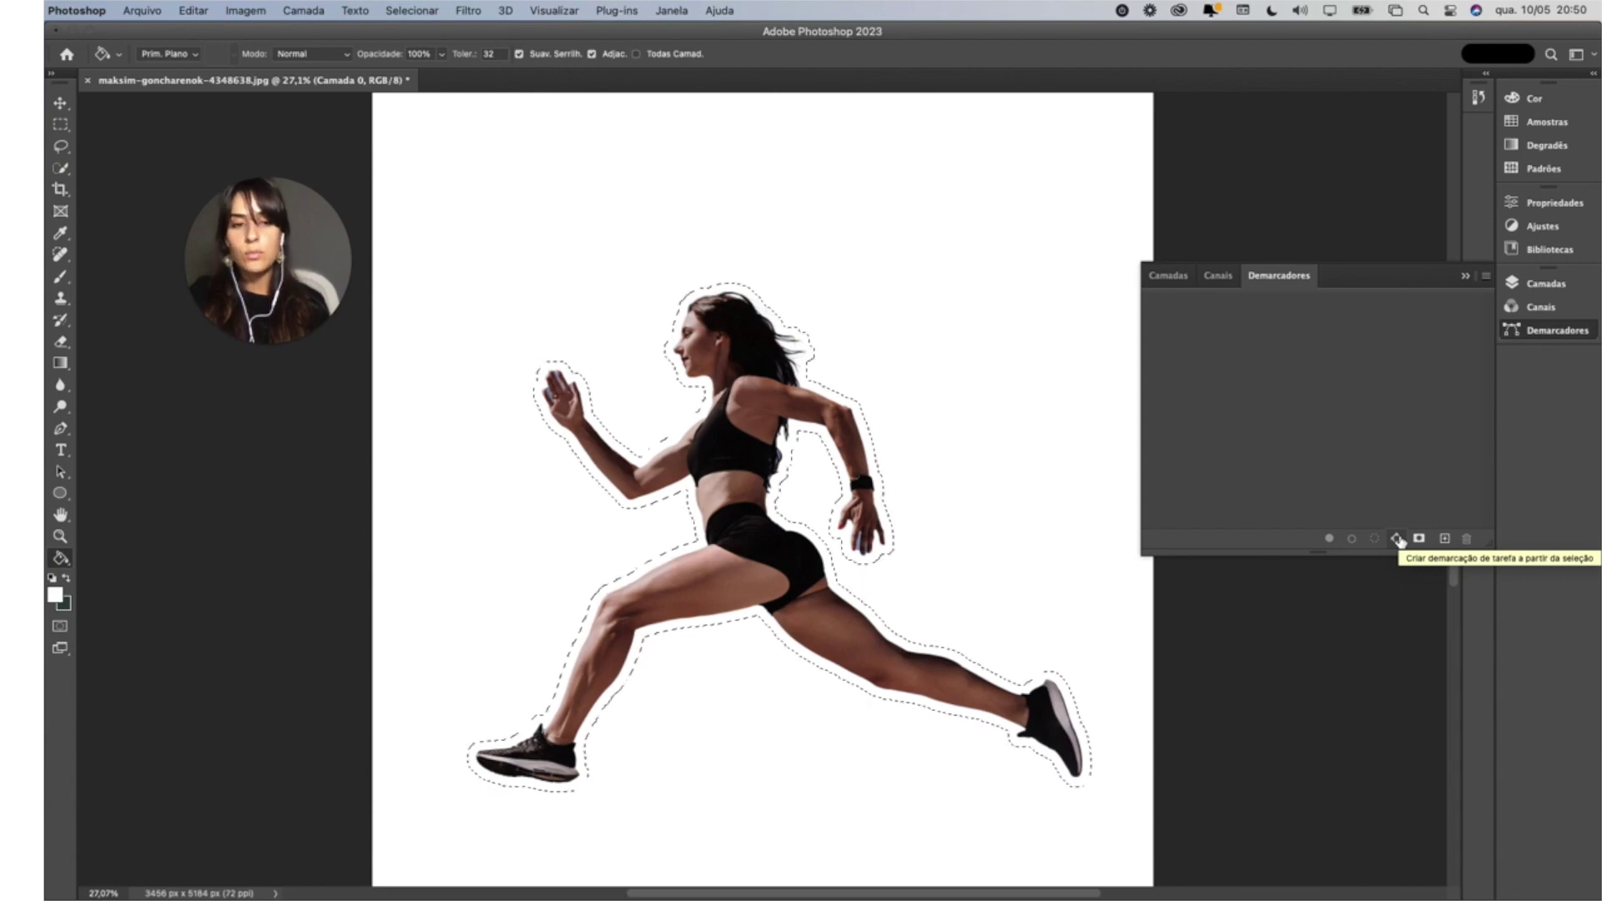
left_click(1399, 539)
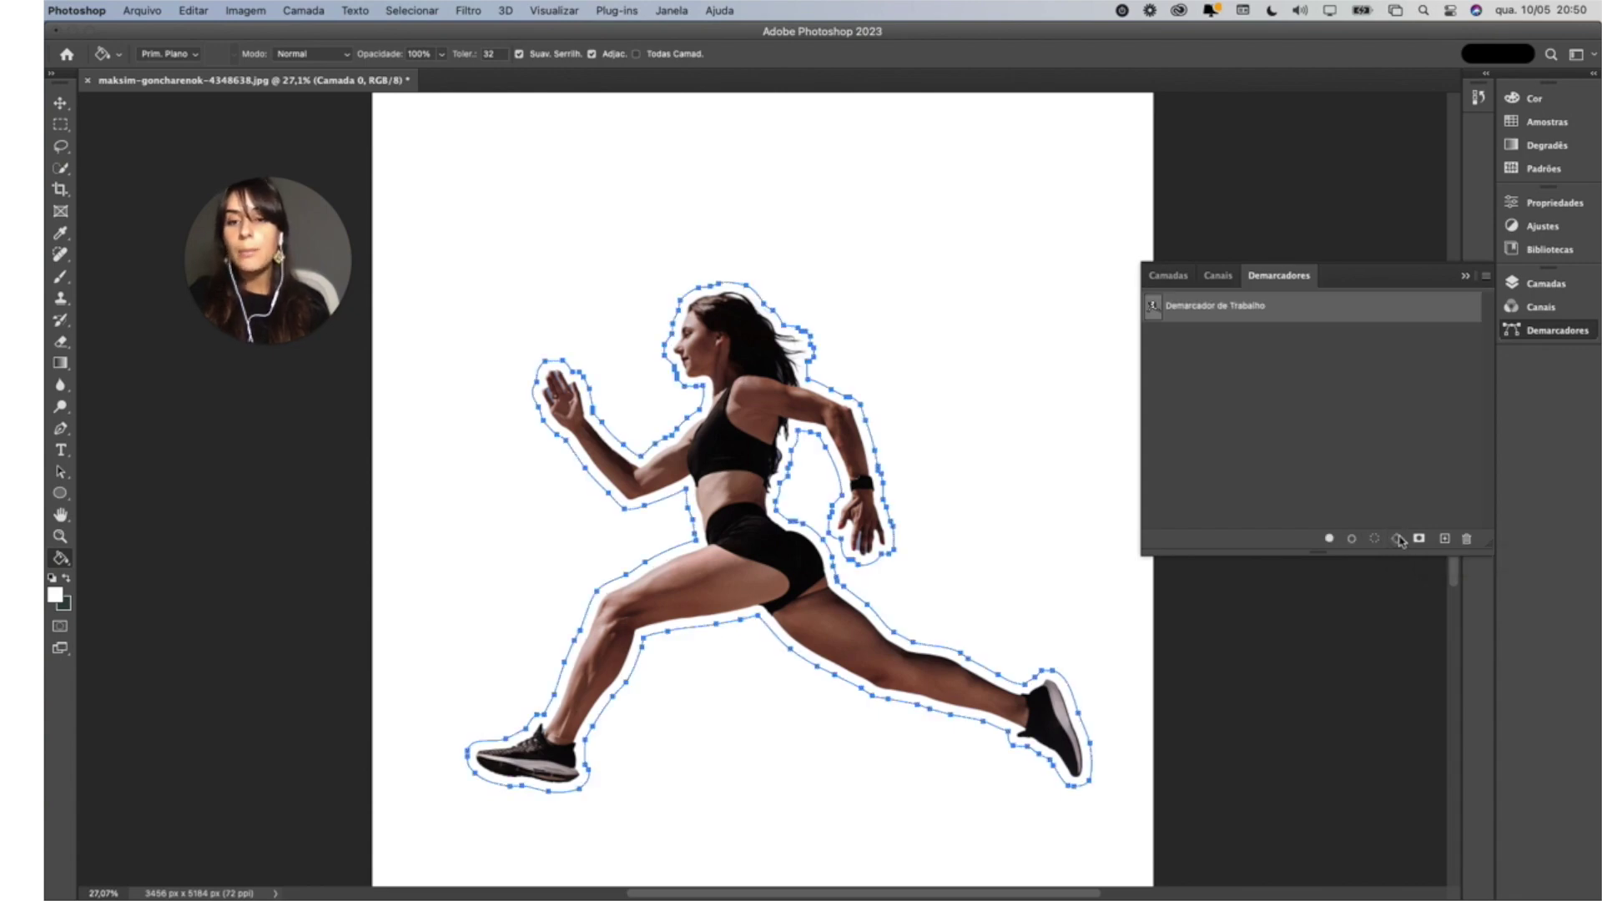
left_click(1168, 276)
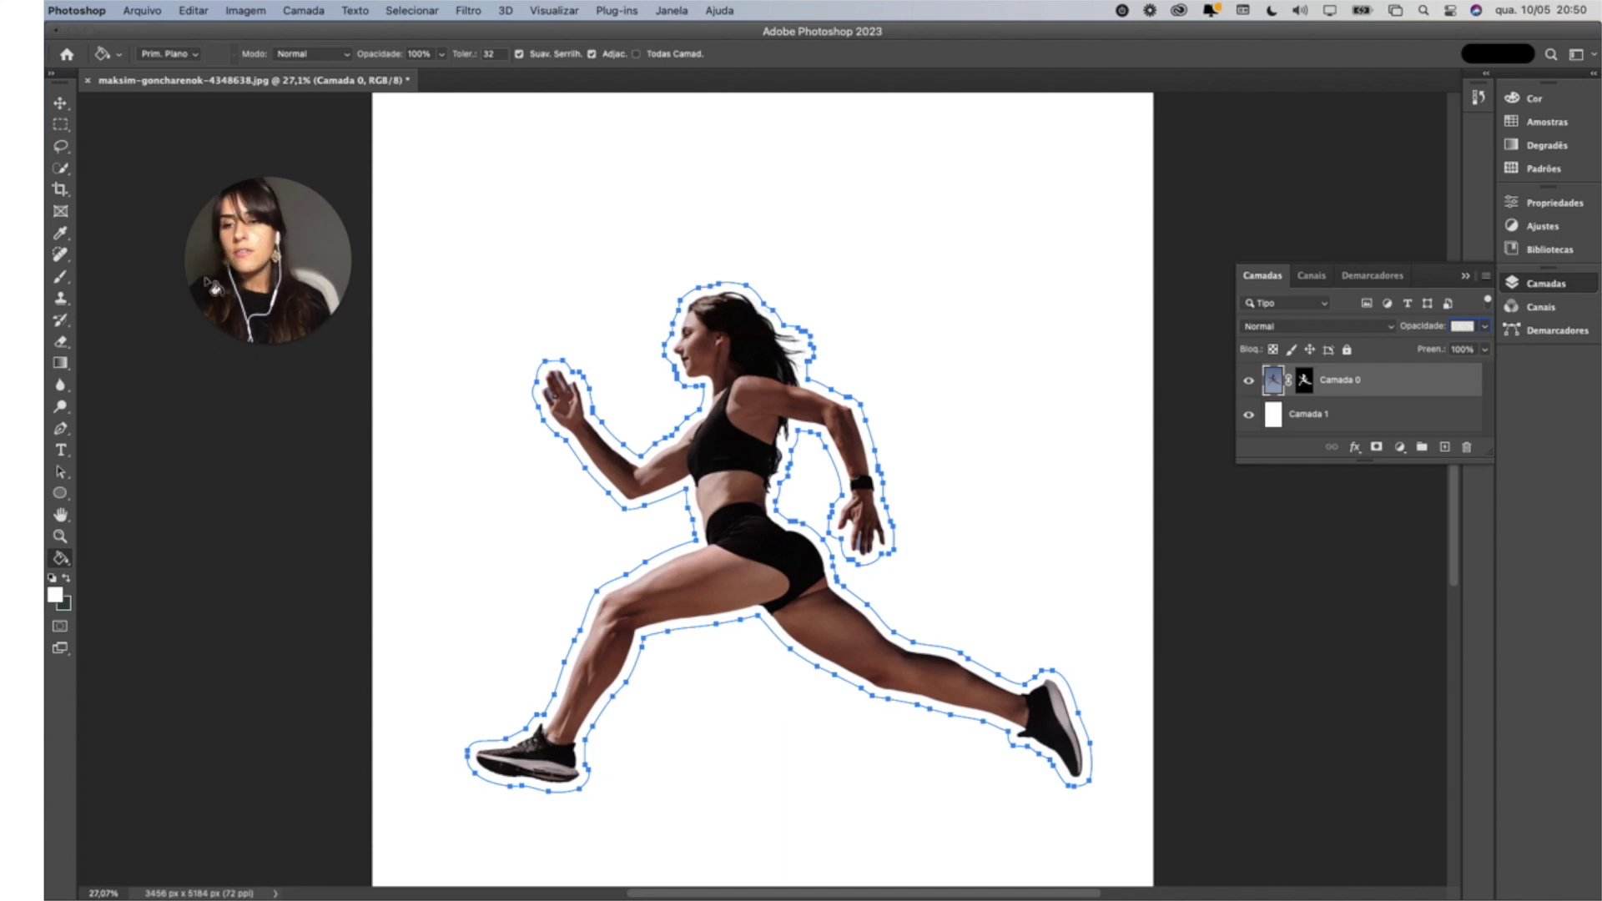
Start type on the runner's outline path and set the font size to 30 pt
left_click(62, 451)
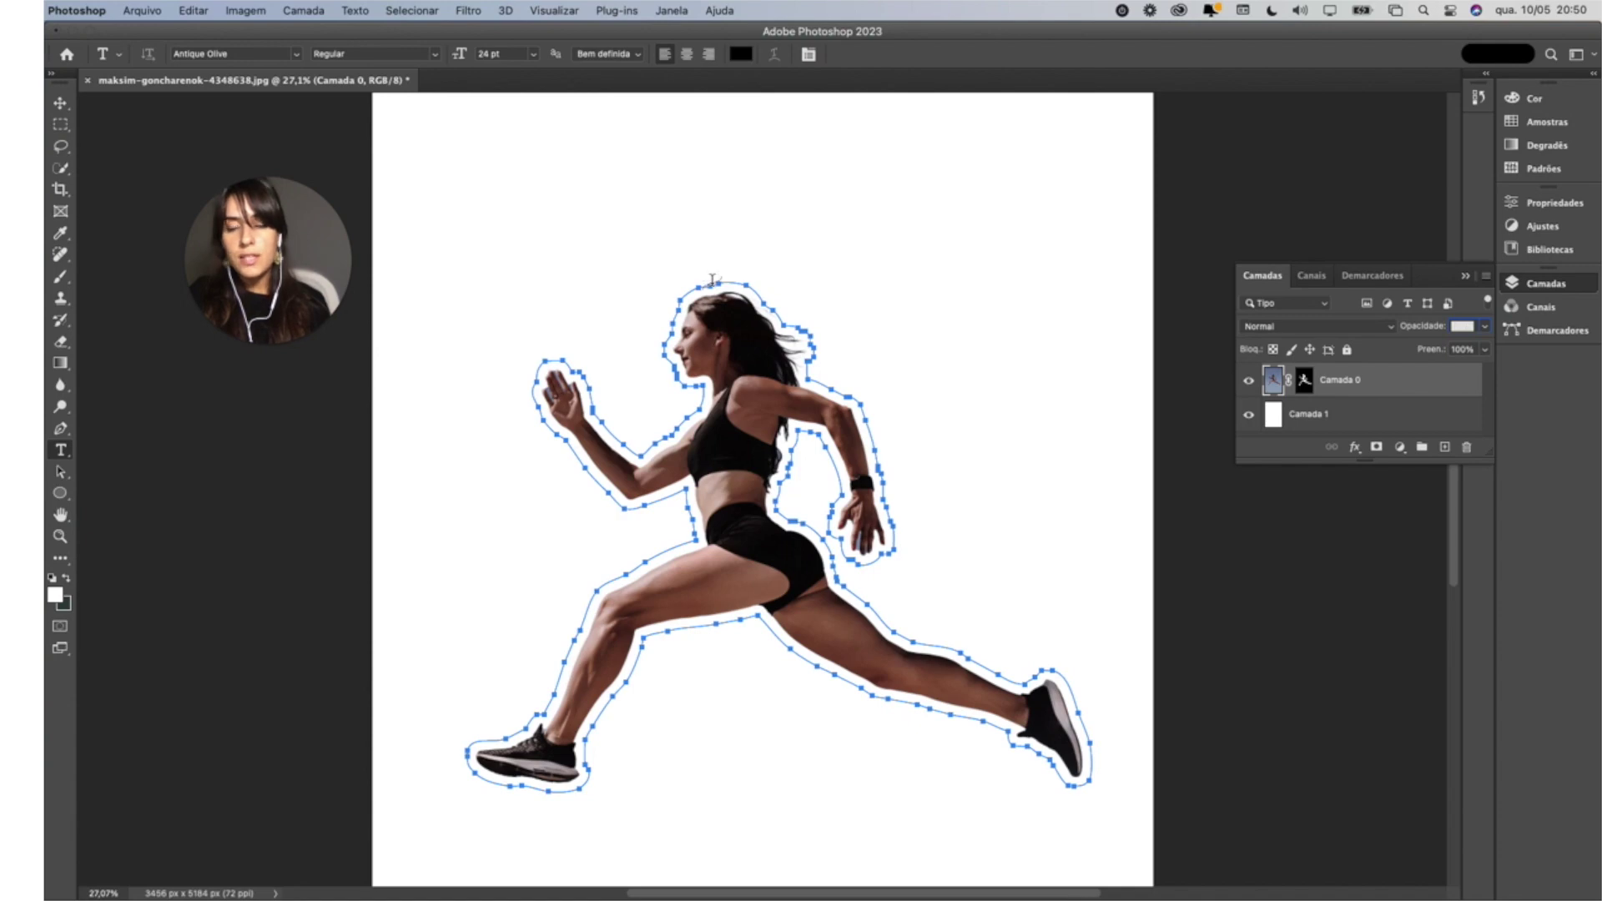
scroll(712, 280, "up", 3)
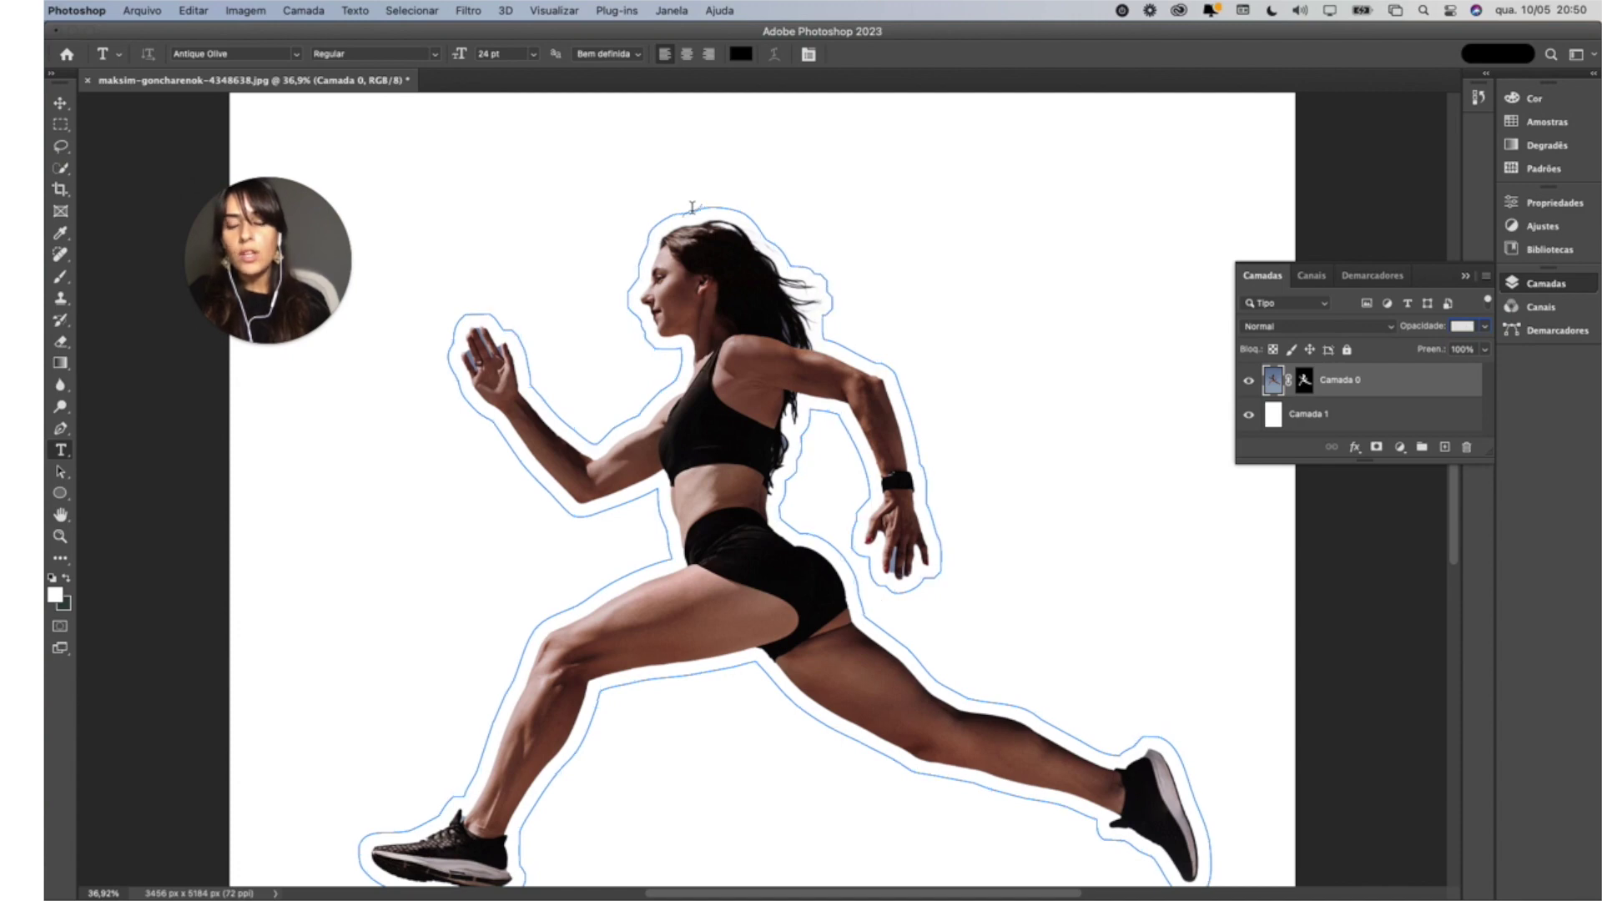
left_click(692, 207)
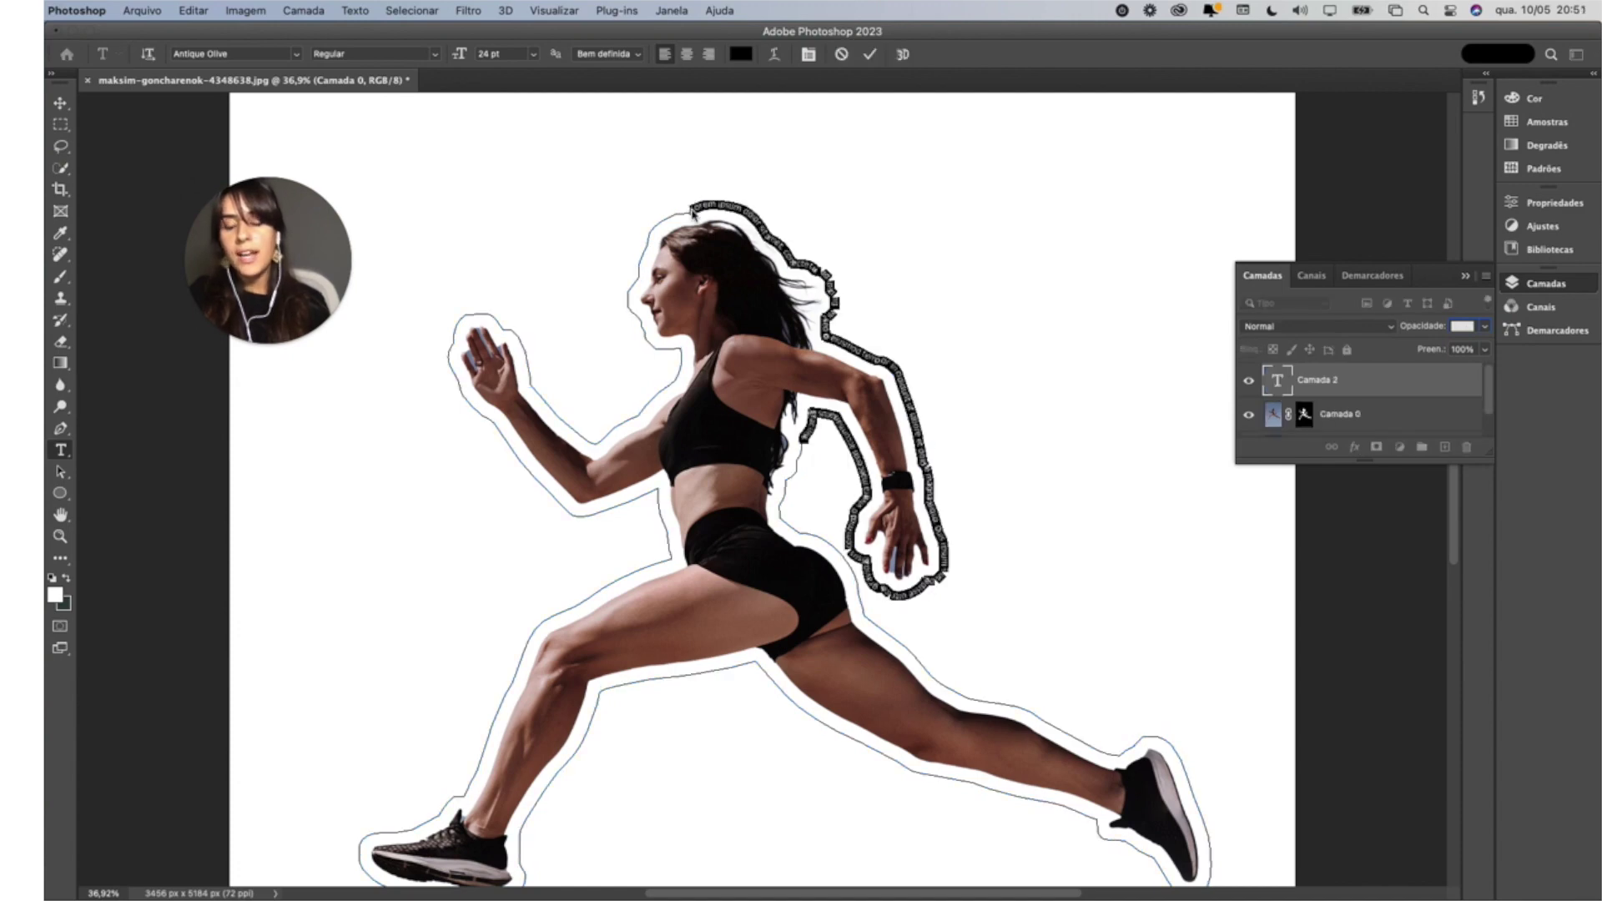
scroll(762, 510, "up", 1)
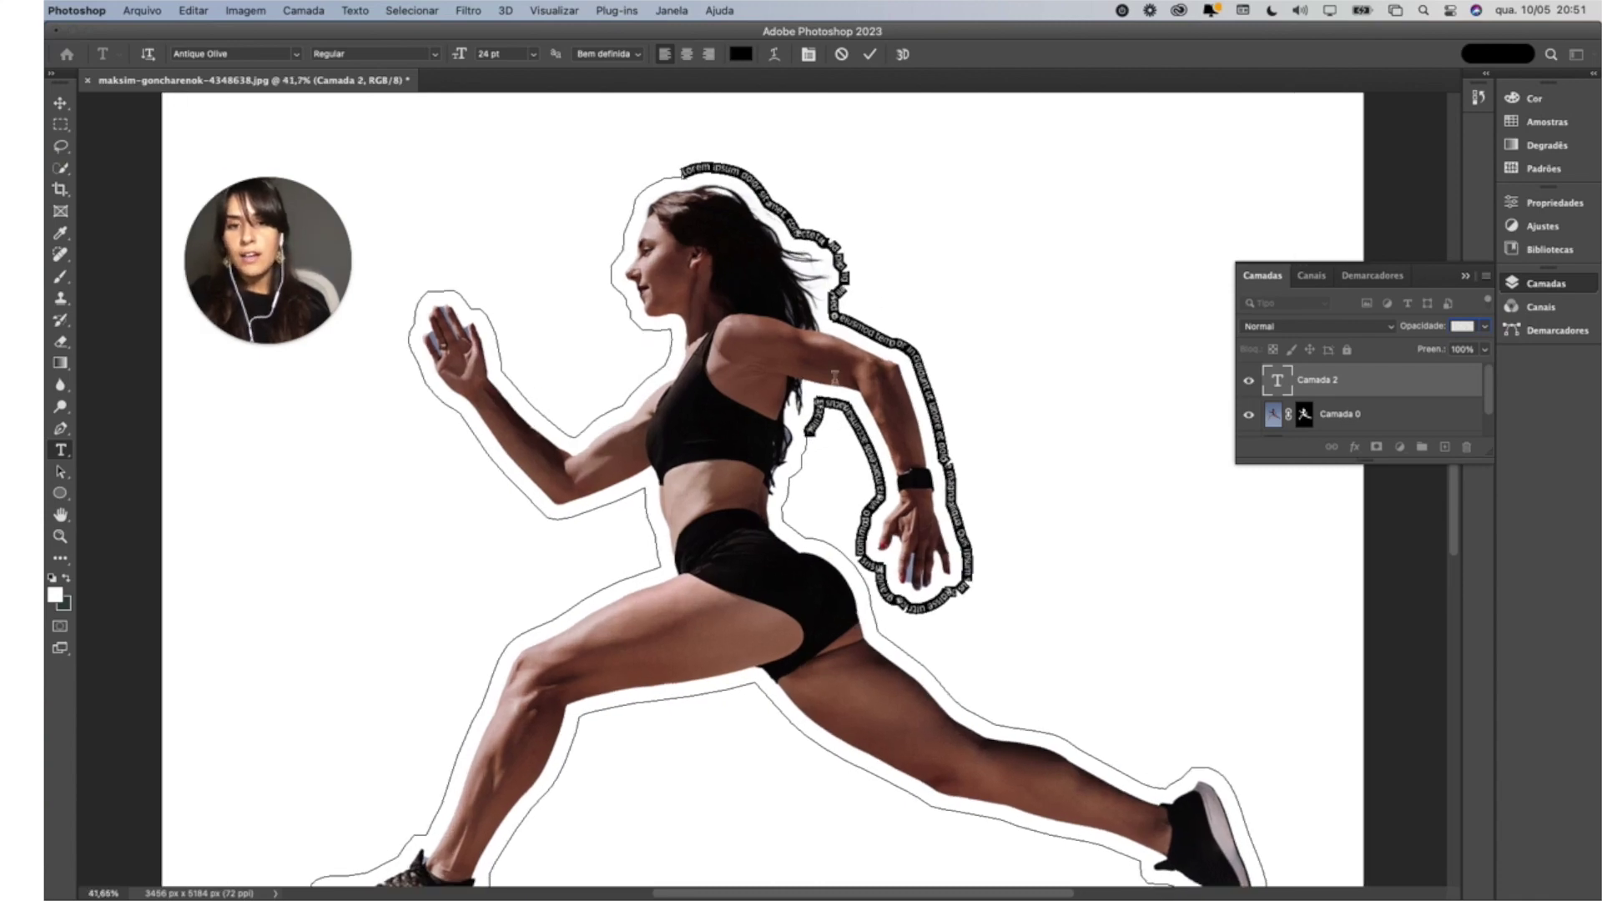
left_click(534, 54)
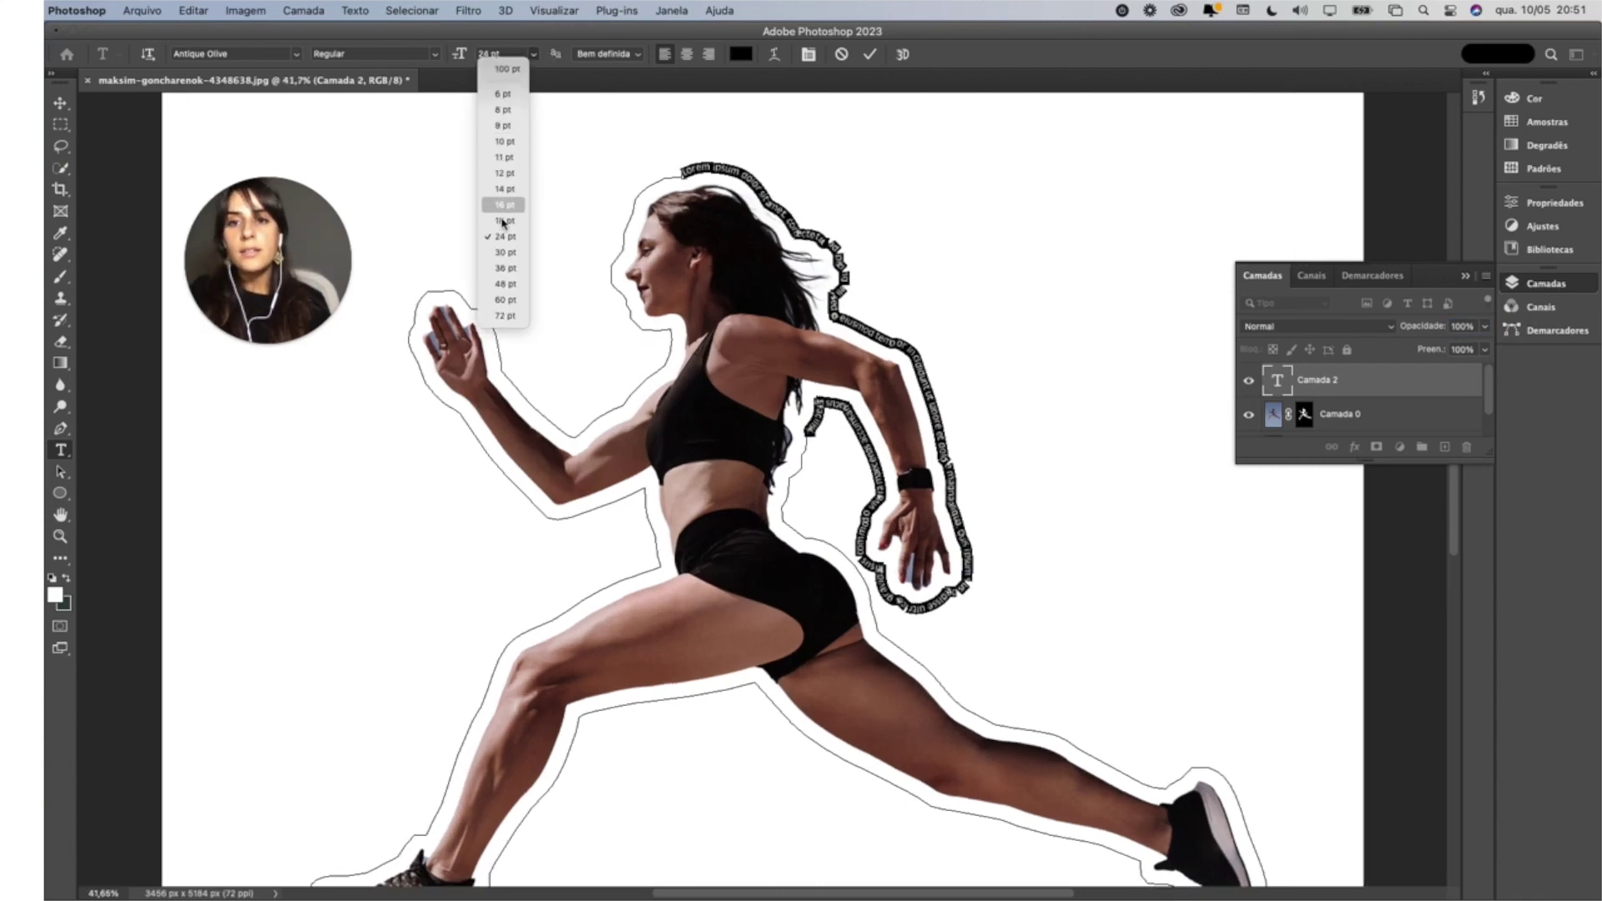
left_click(501, 256)
Fill the outline path with Lorem Ipsum placeholder text and commit it
left_click(357, 11)
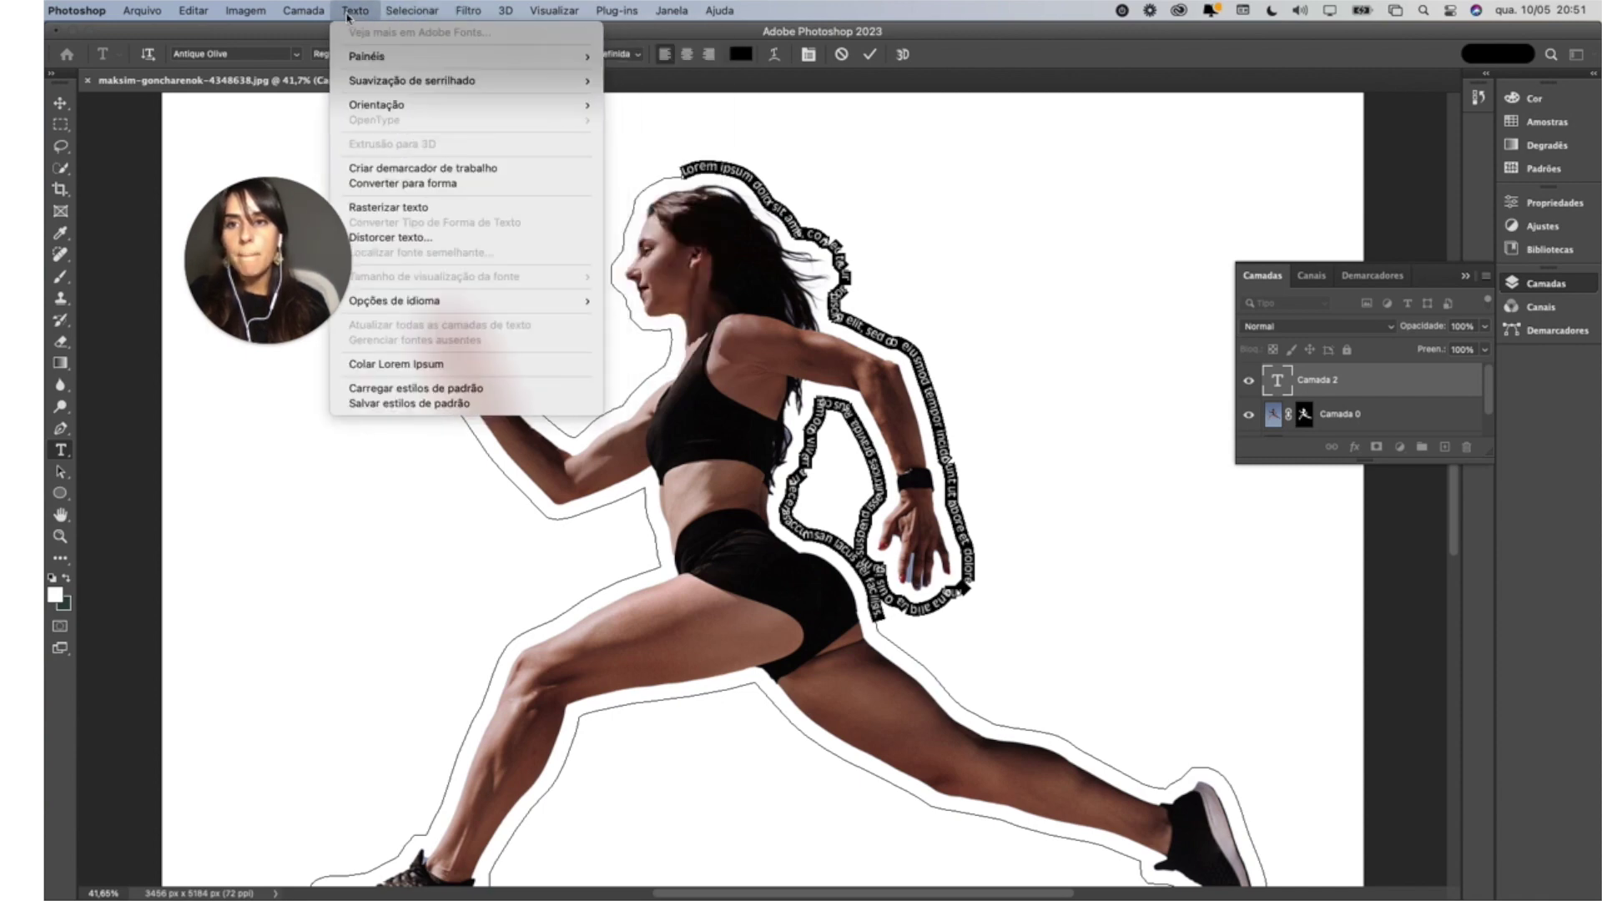
left_click(413, 364)
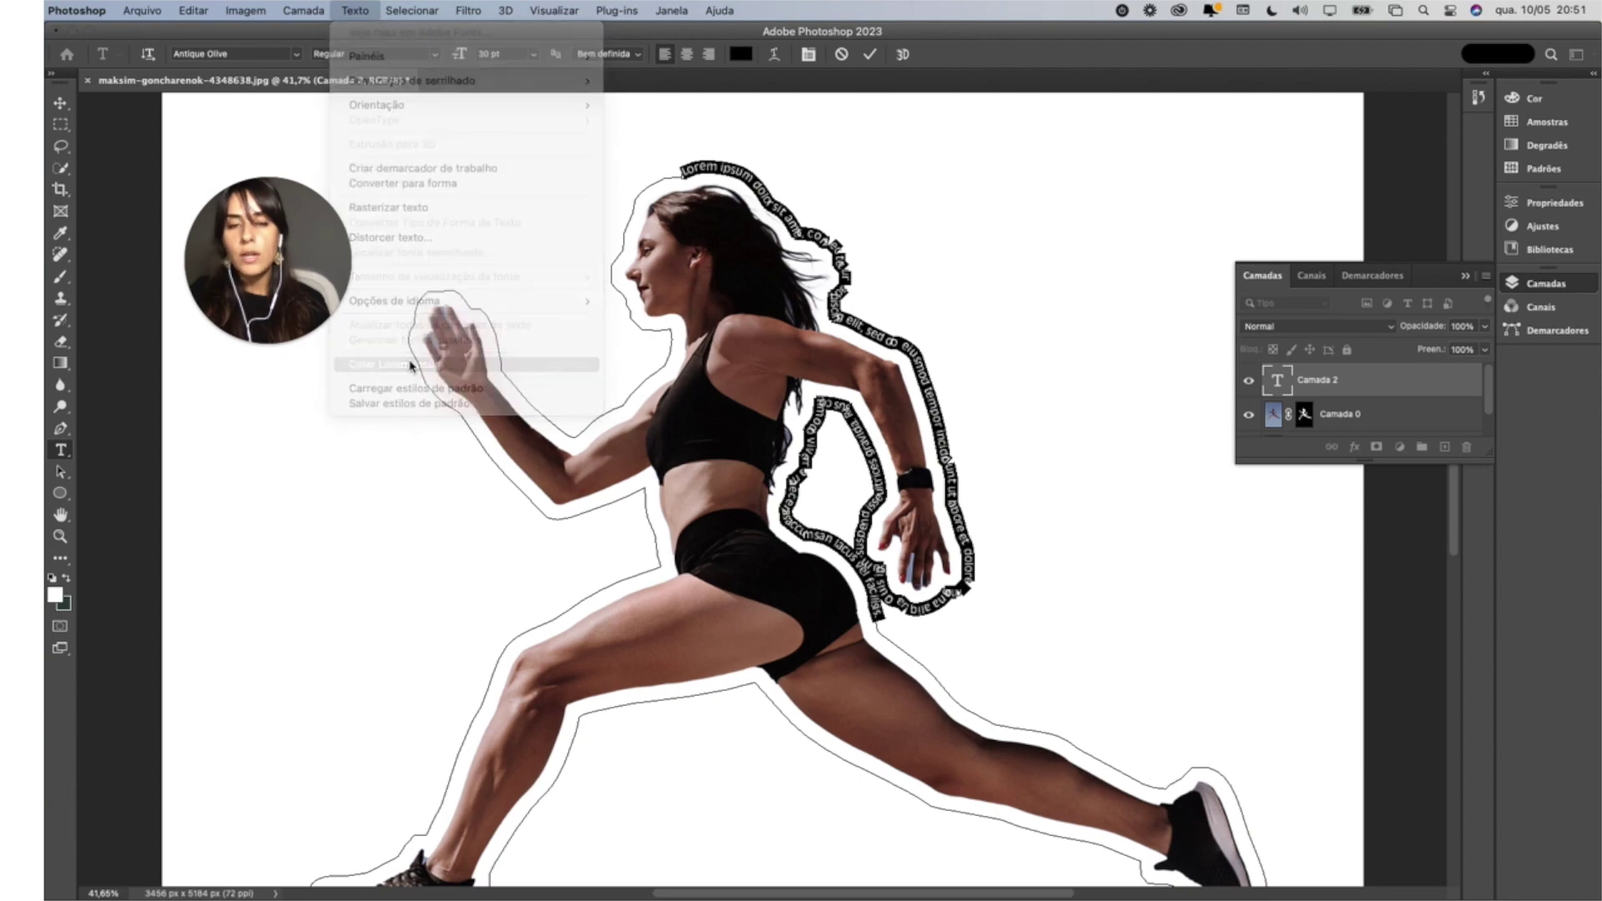
key("ctrl+0")
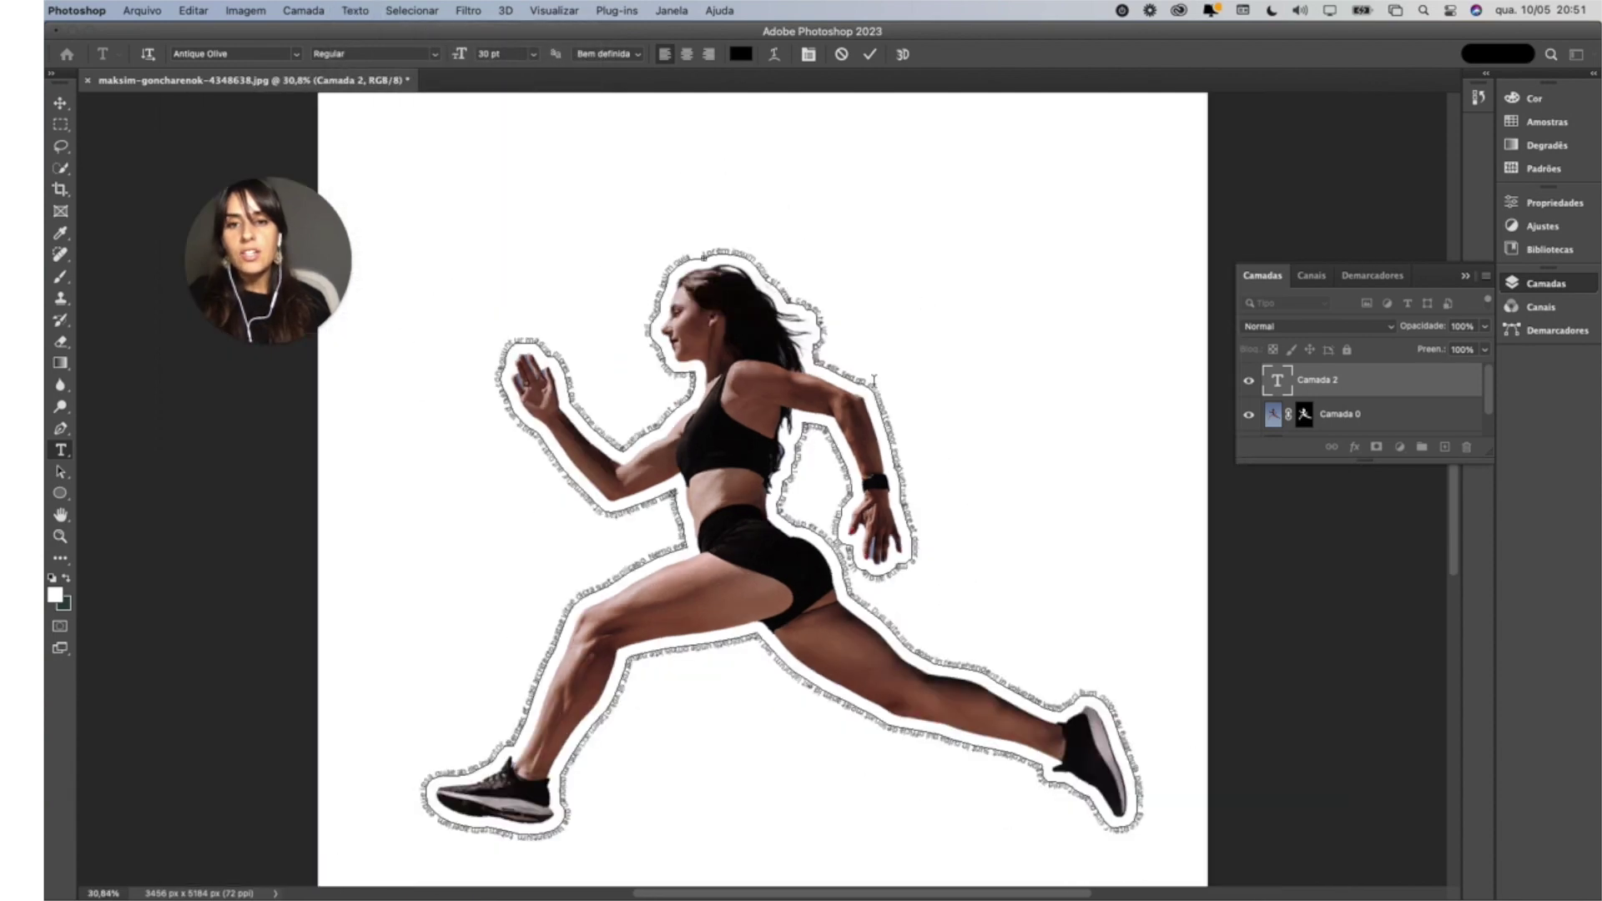
left_click(870, 55)
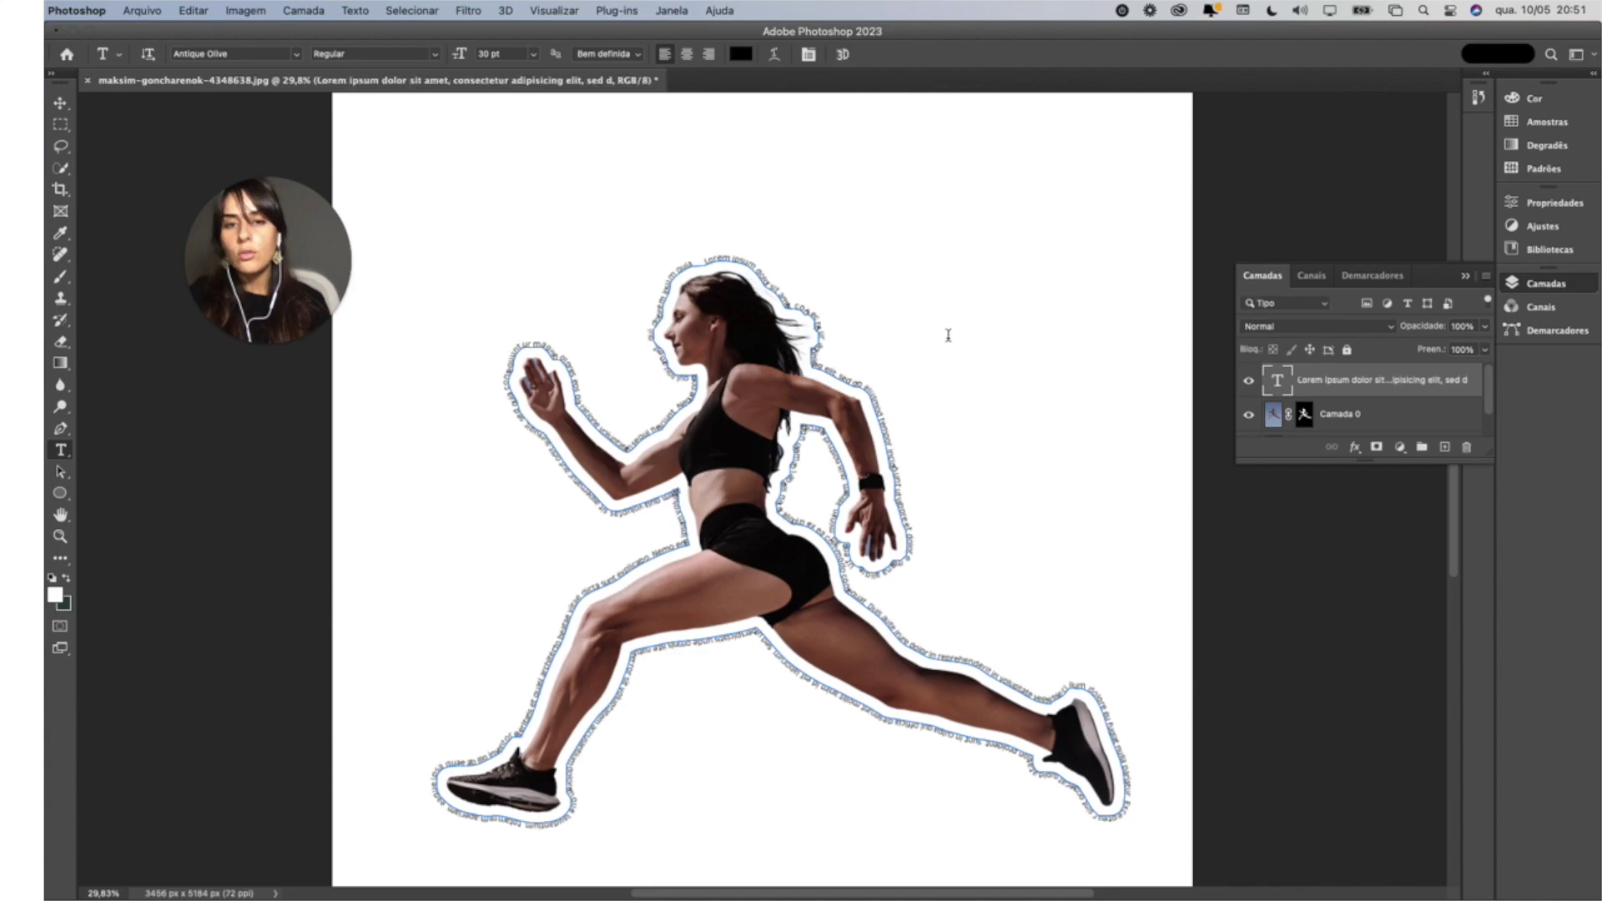
left_click(60, 102)
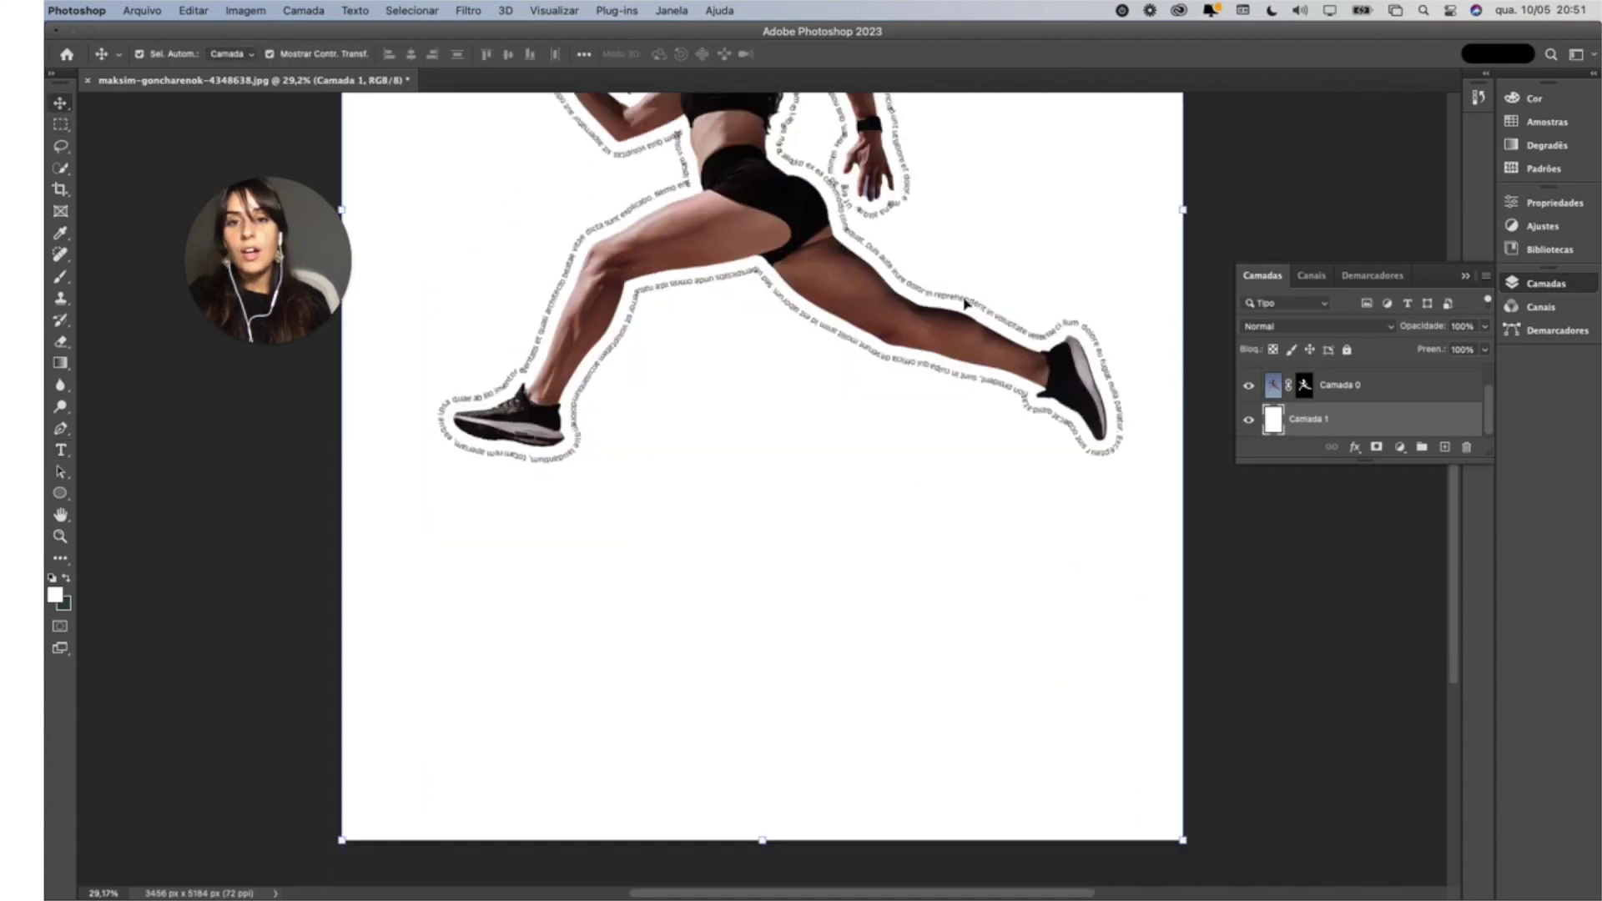
Select the Ellipse tool (U) and change its mode from Forma to Demarcador
scroll(908, 389, "up", 1)
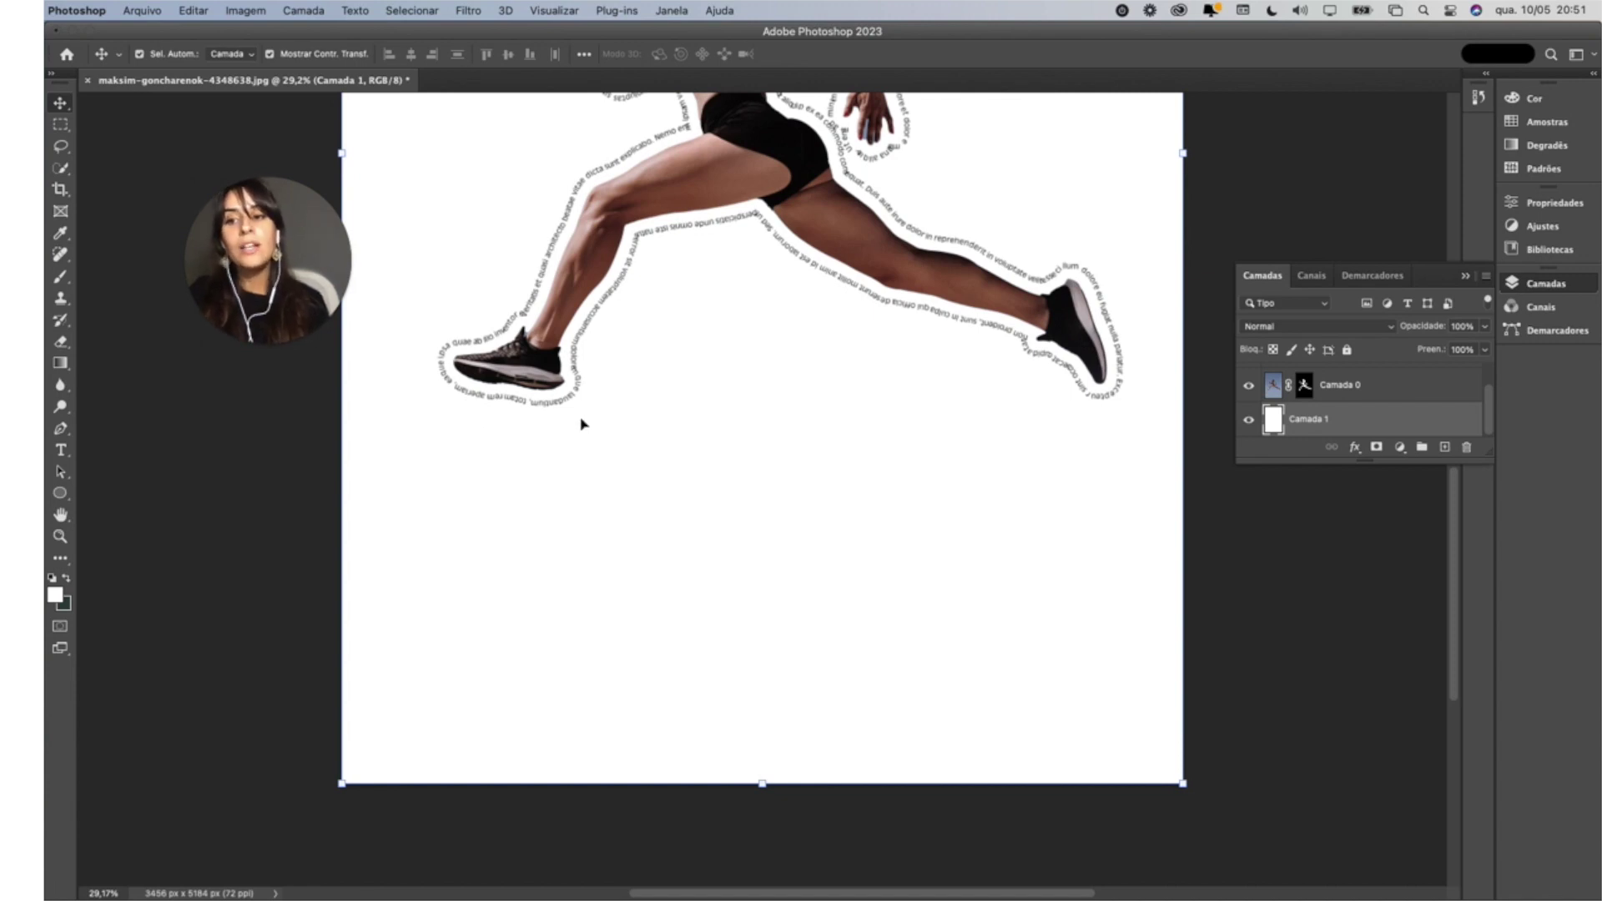
key("u")
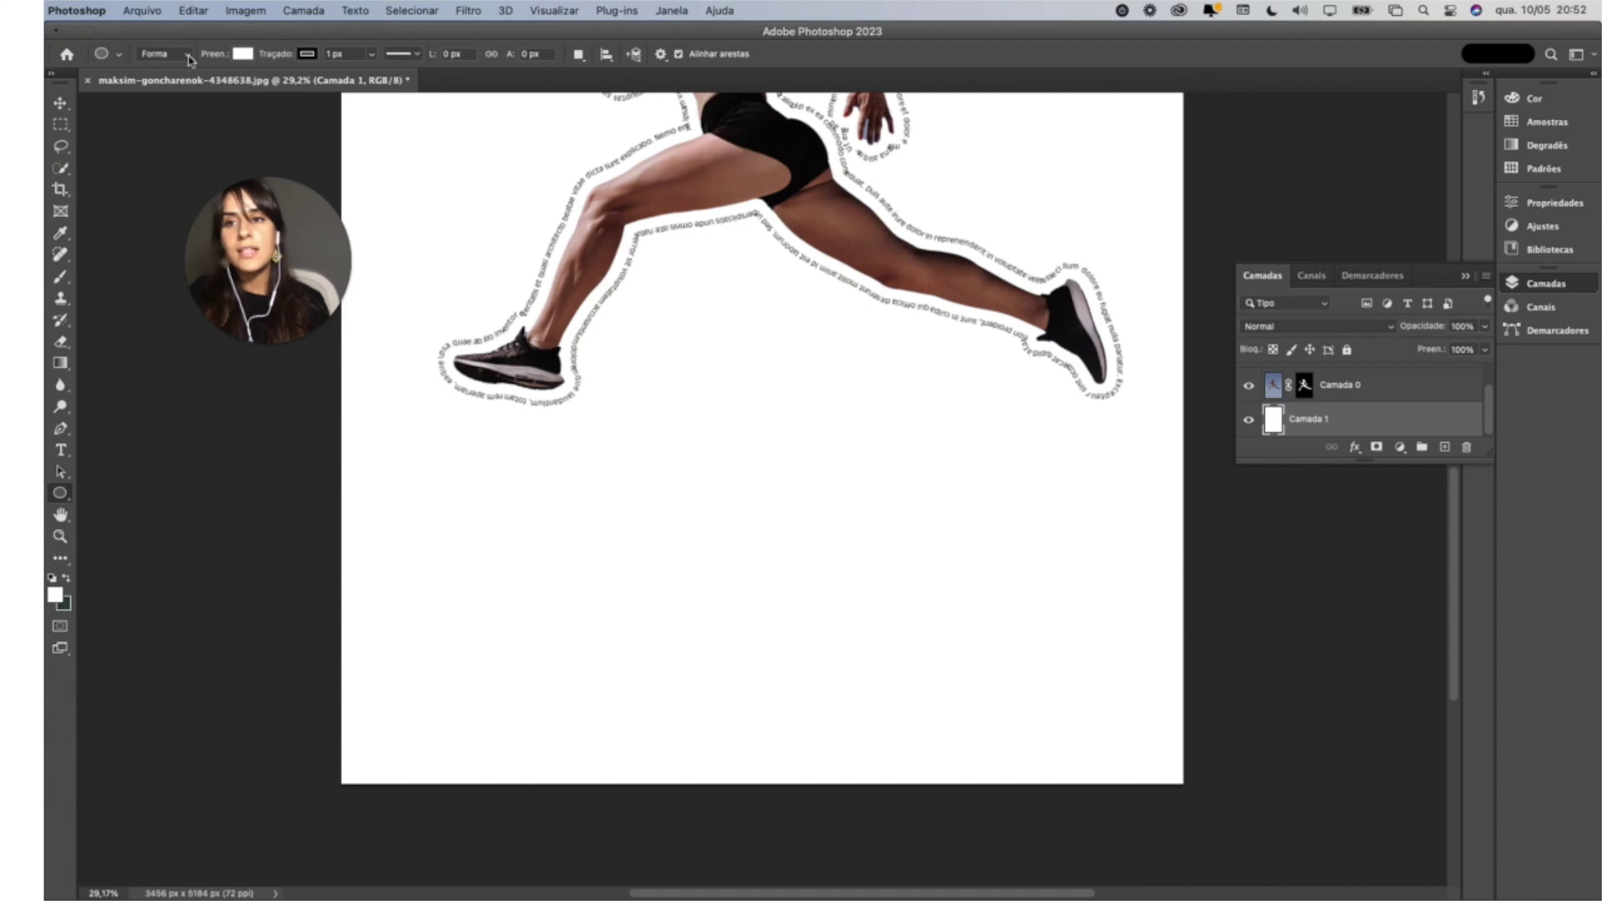
left_click(189, 60)
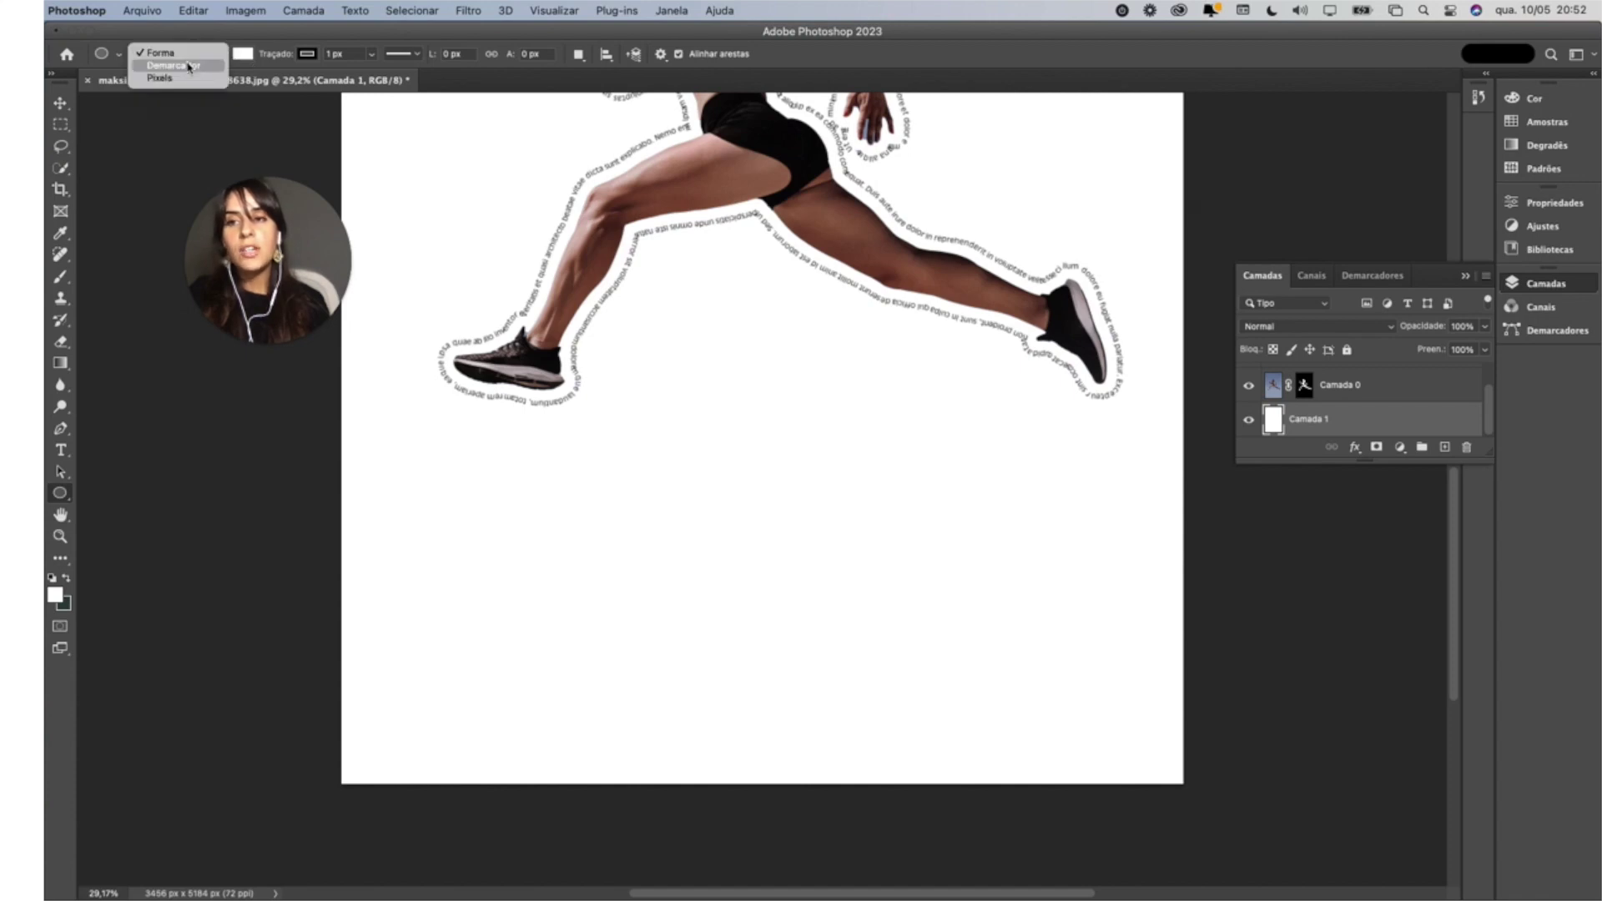
left_click(188, 68)
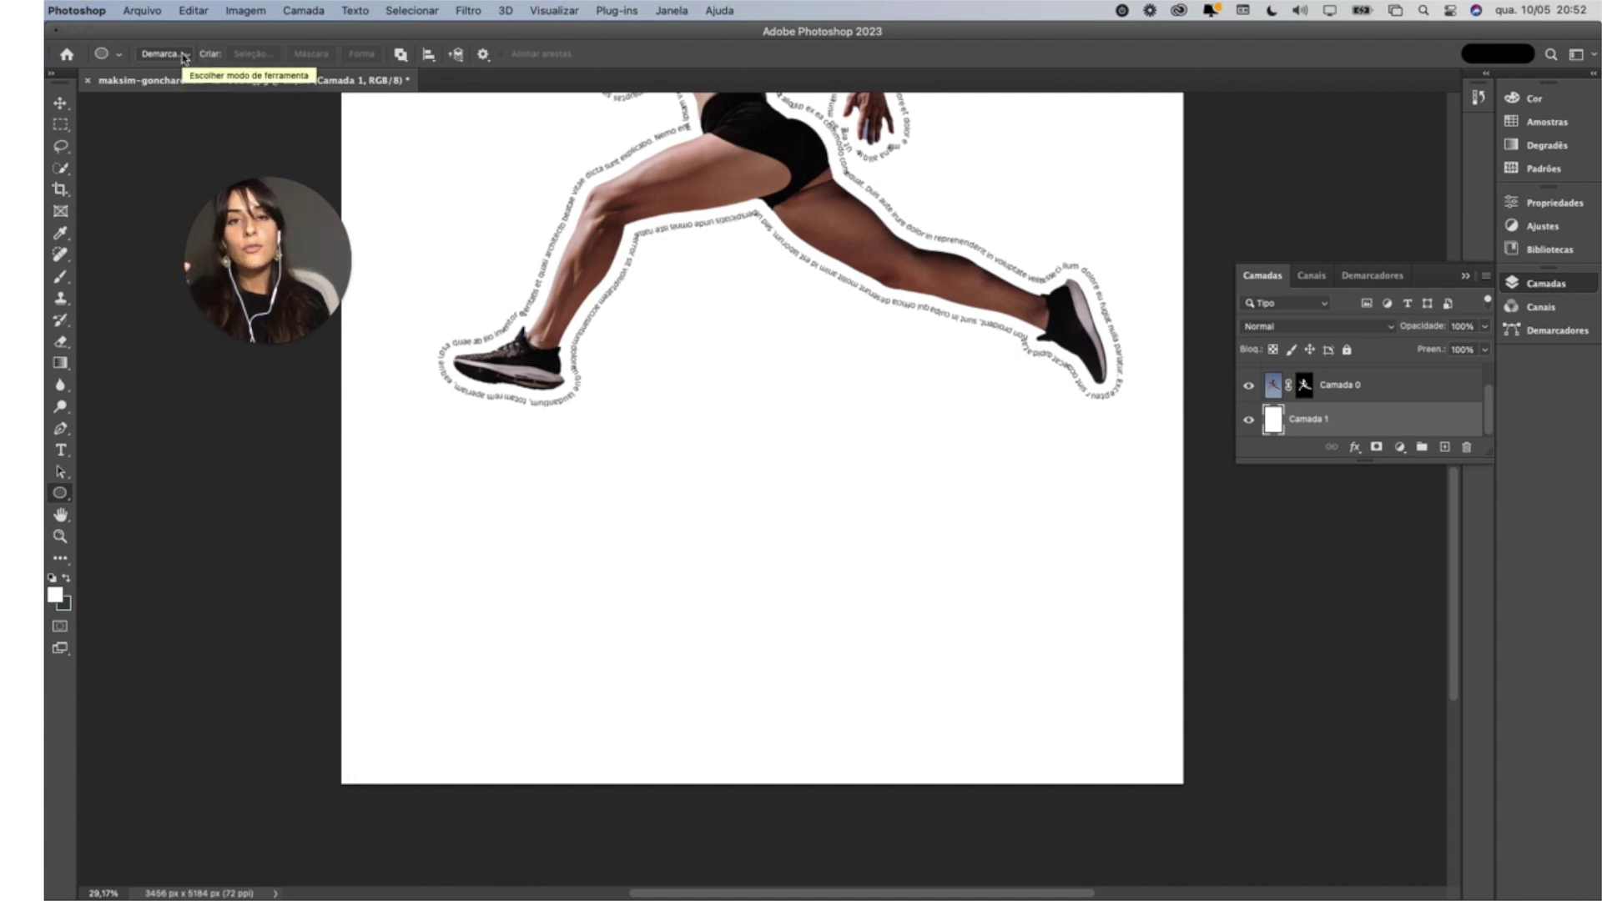
Draw an ellipse path below the runner and run Lorem ipsum text along its edge
left_click_drag(484, 500, 773, 654)
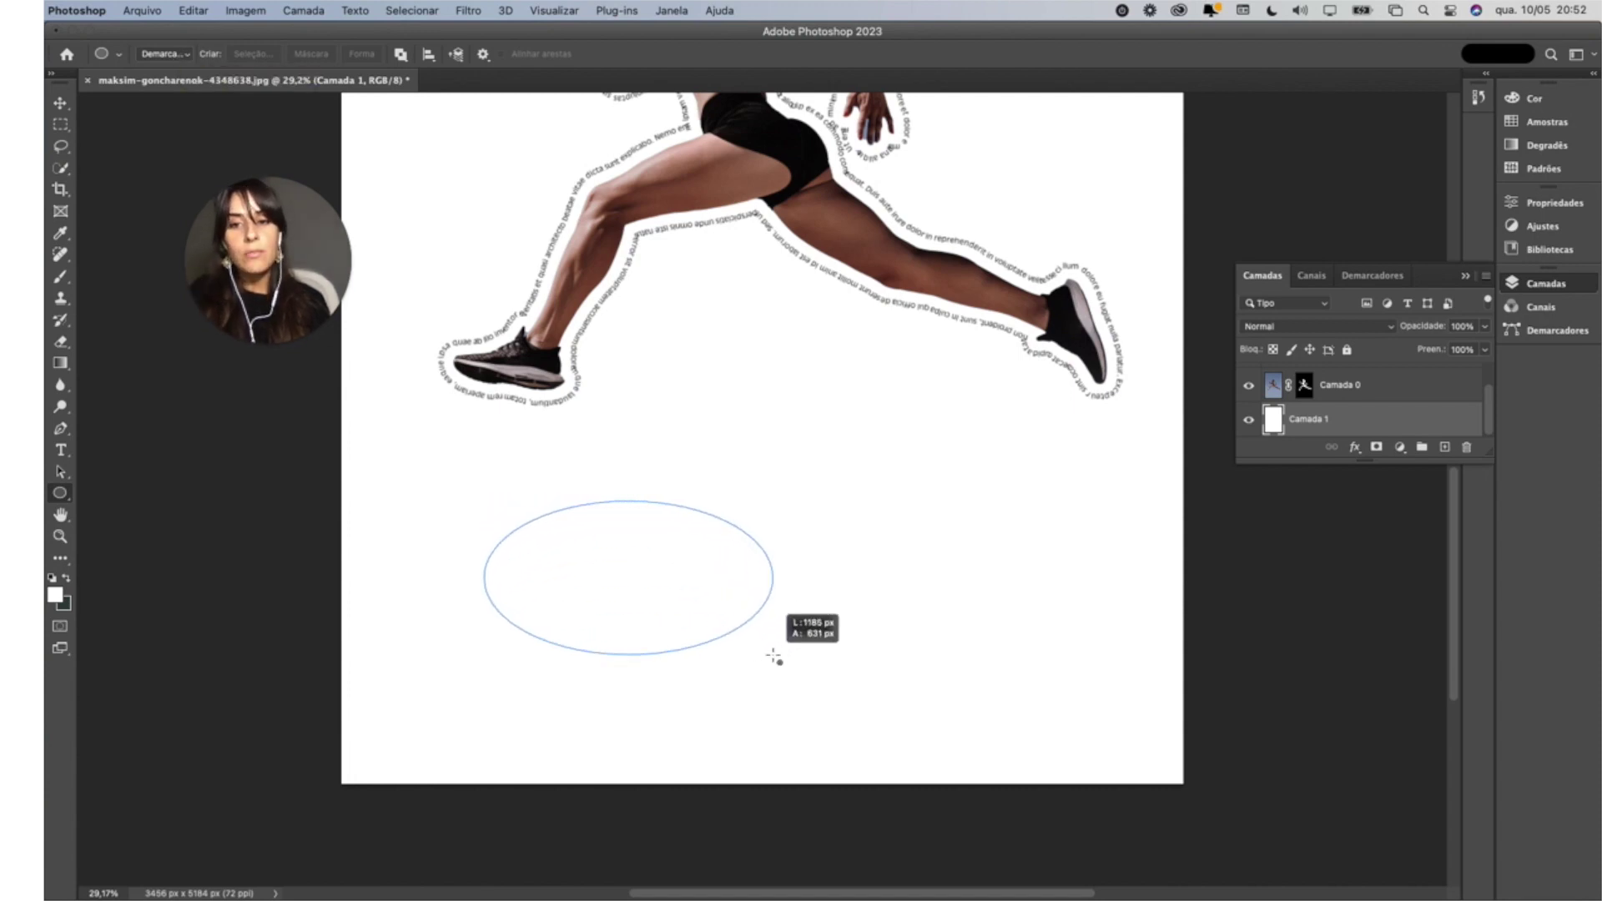
left_click(62, 452)
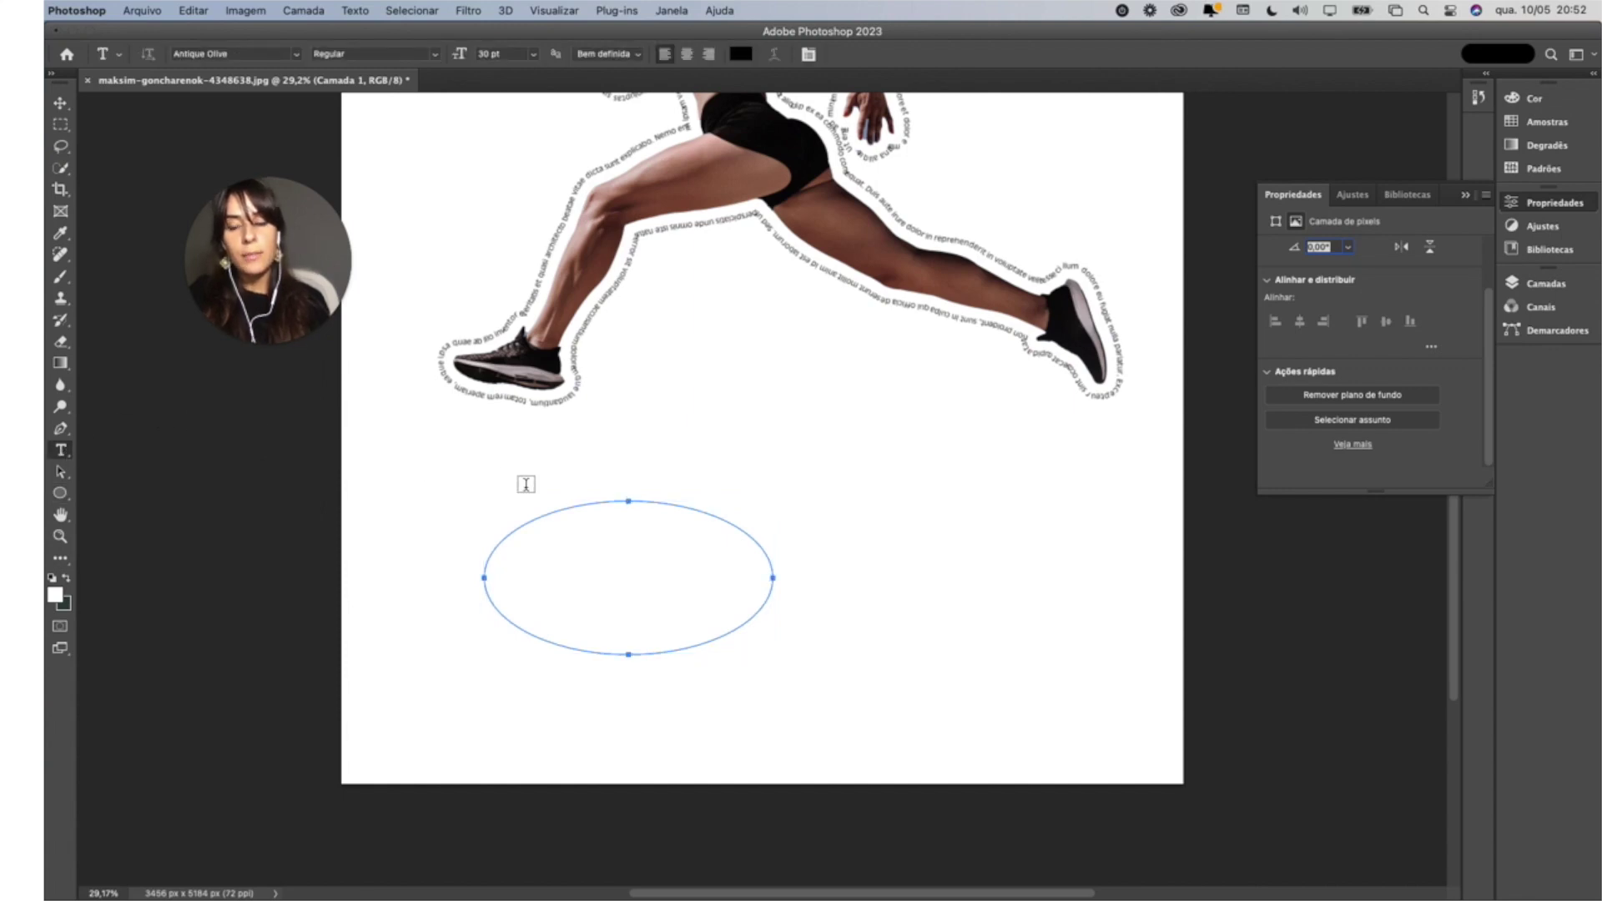
left_click(561, 508)
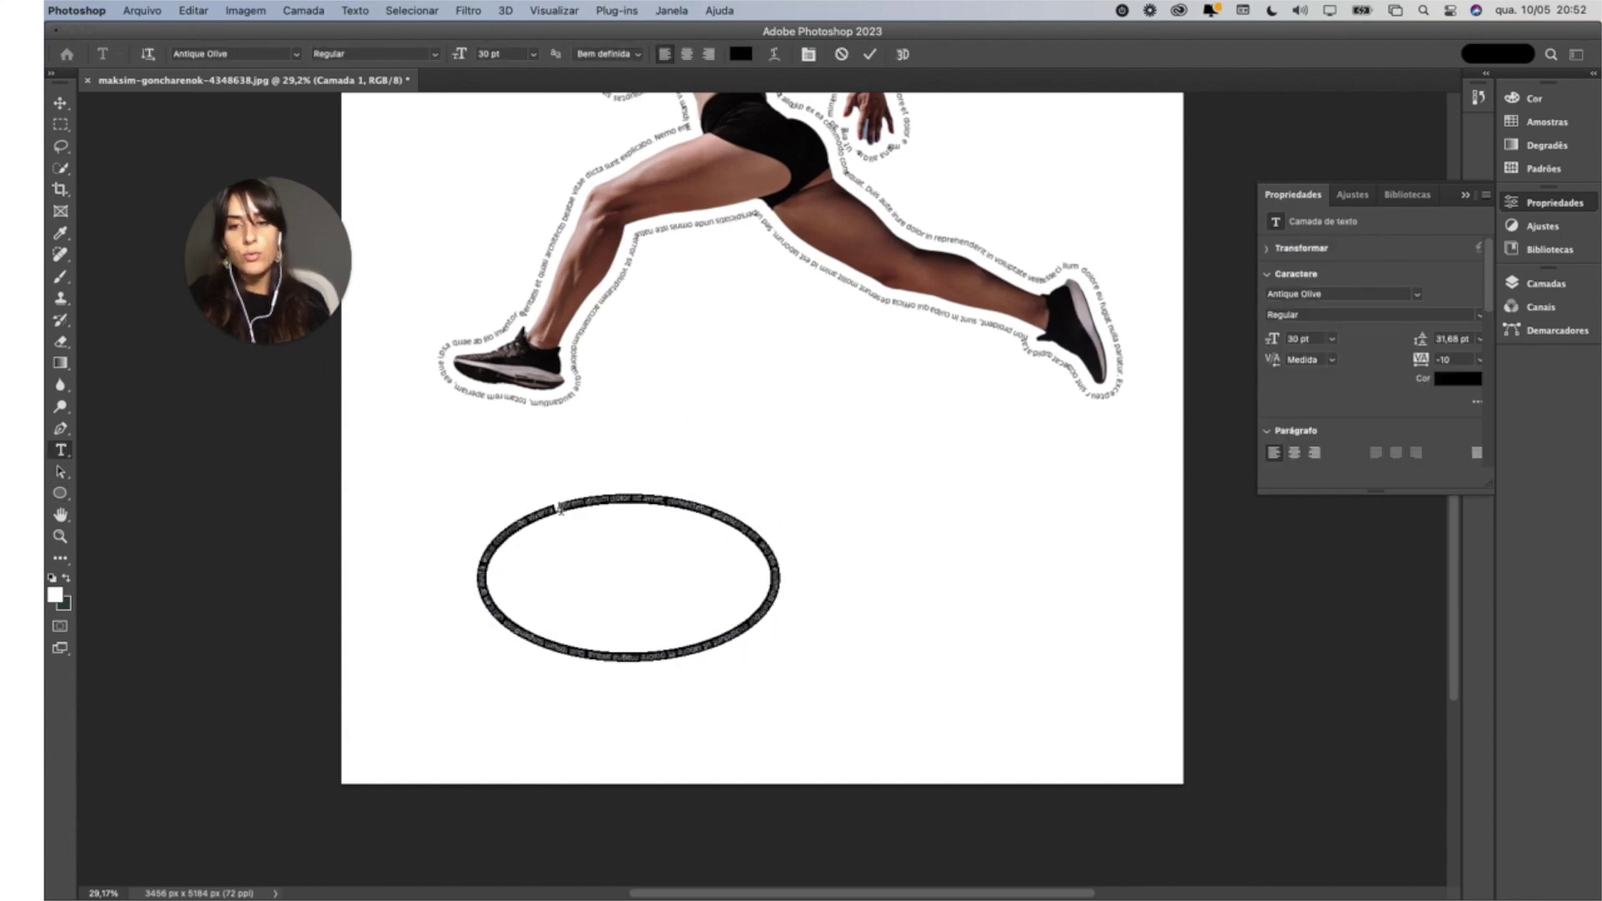
left_click(870, 54)
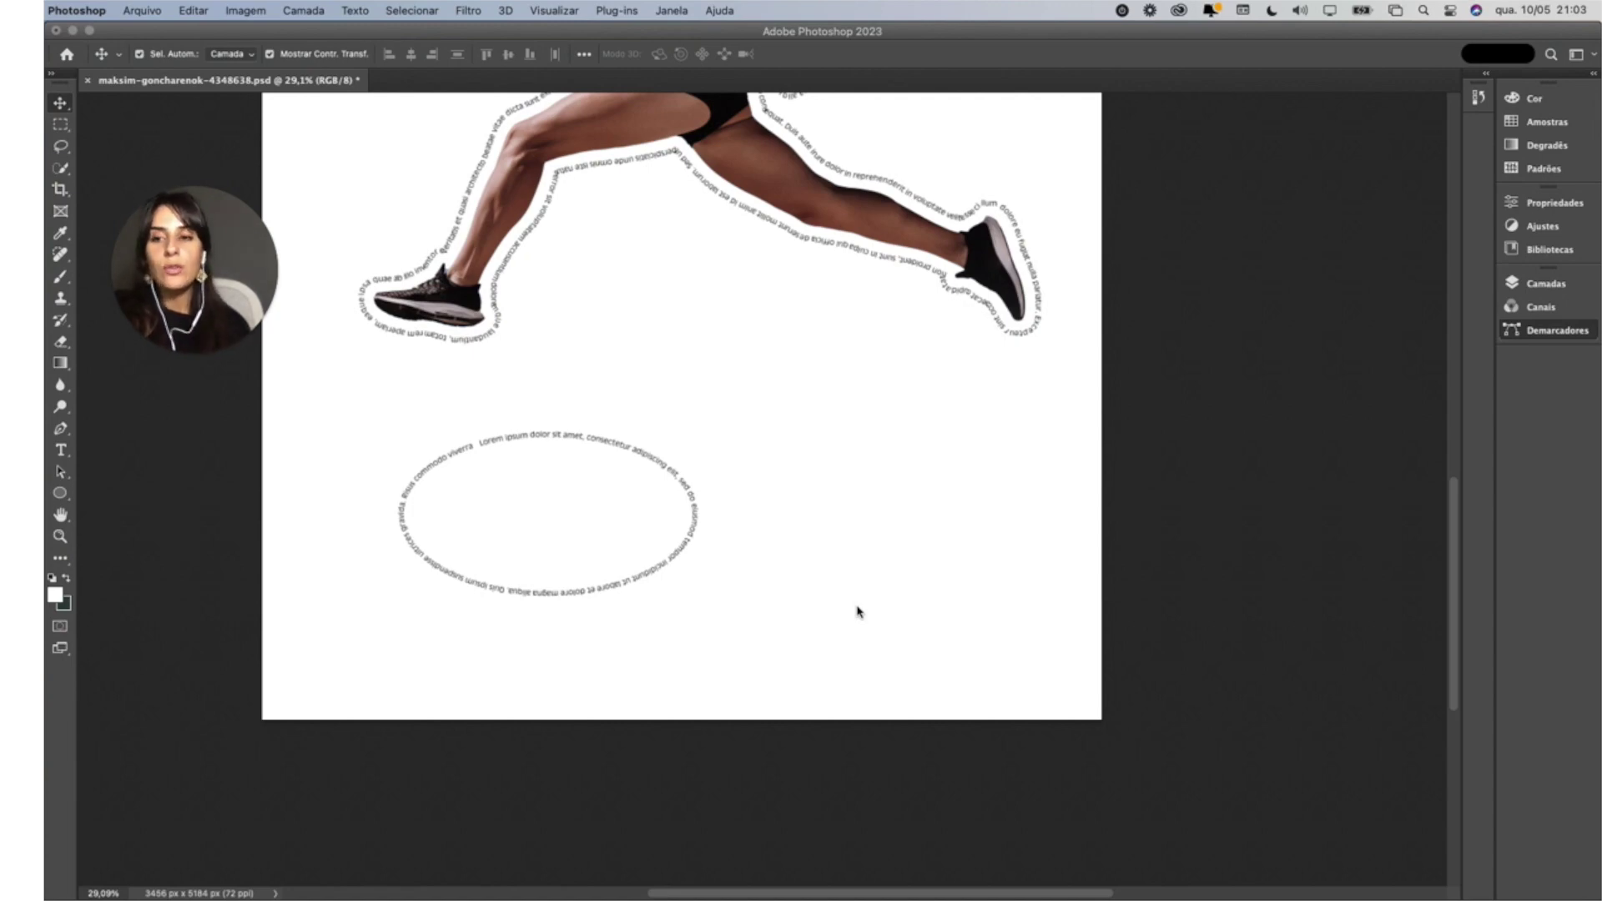
Draw a wavy Pen path in Demarcador mode below the runner and add text along it
left_click(62, 431)
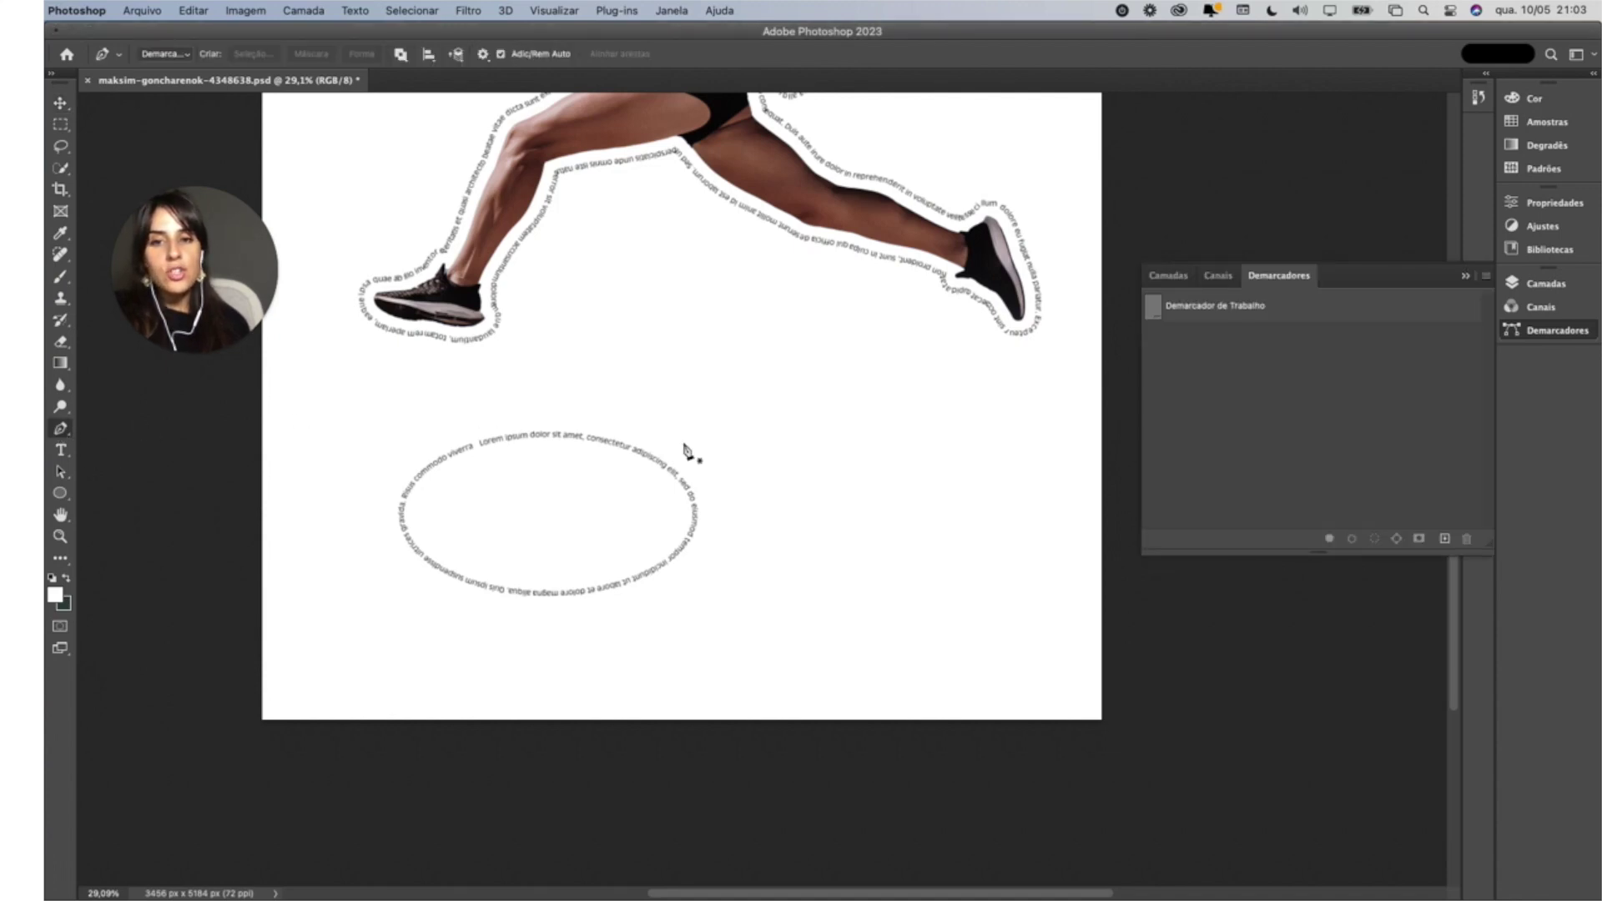
left_click(191, 58)
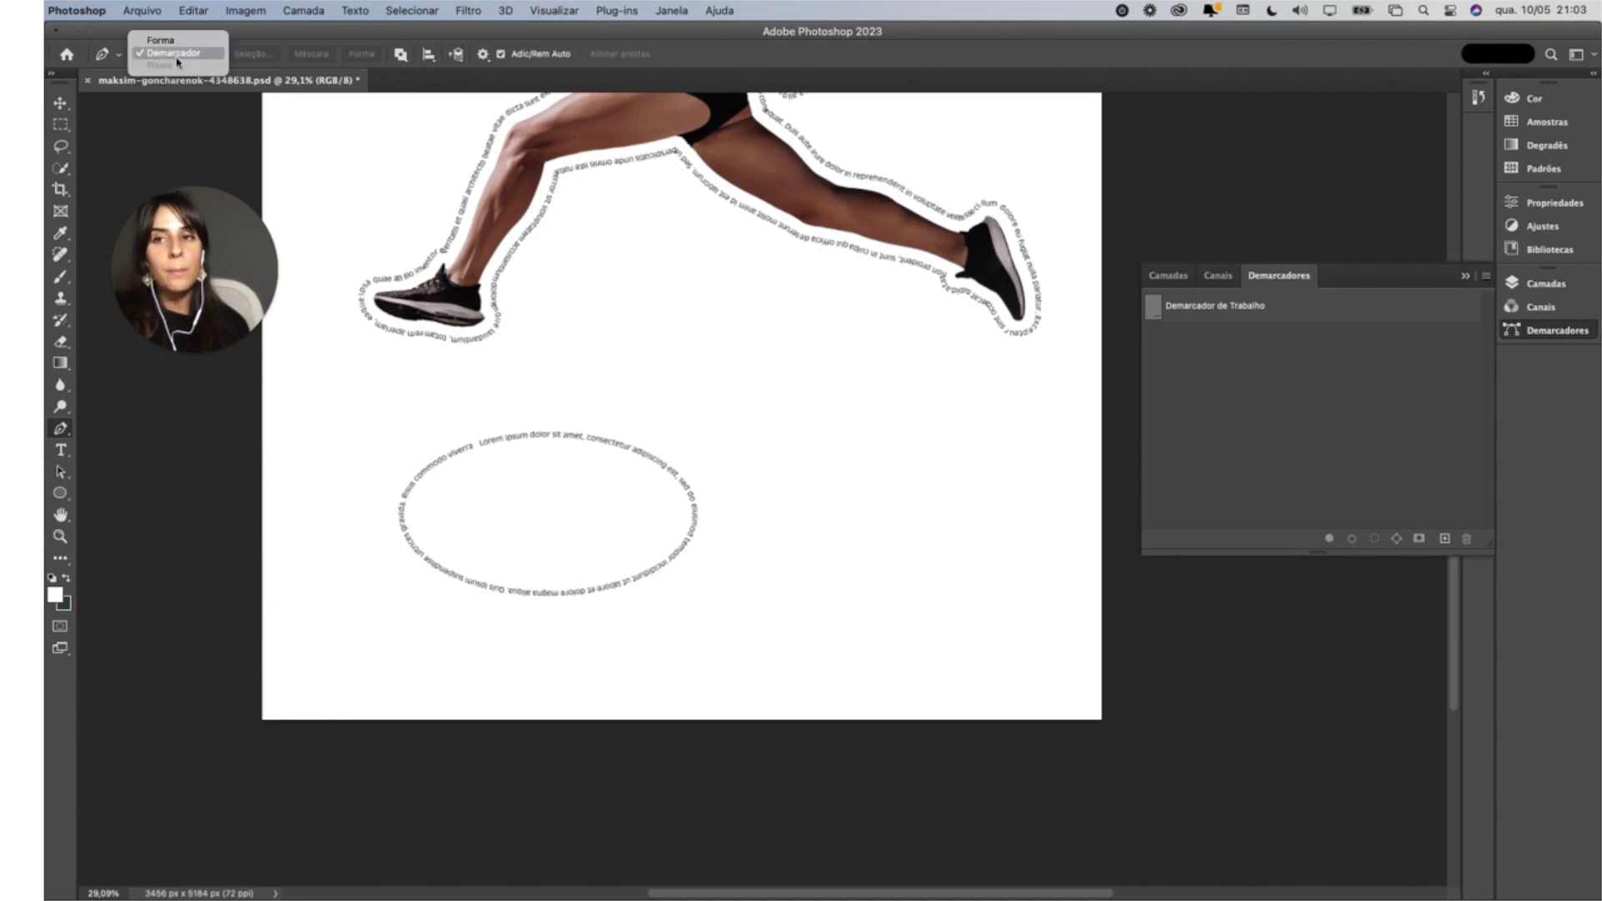
left_click(203, 55)
left_click(720, 392)
mouse_move(852, 367)
left_mouse_down()
mouse_move(936, 395)
mouse_move(1056, 364)
left_mouse_up()
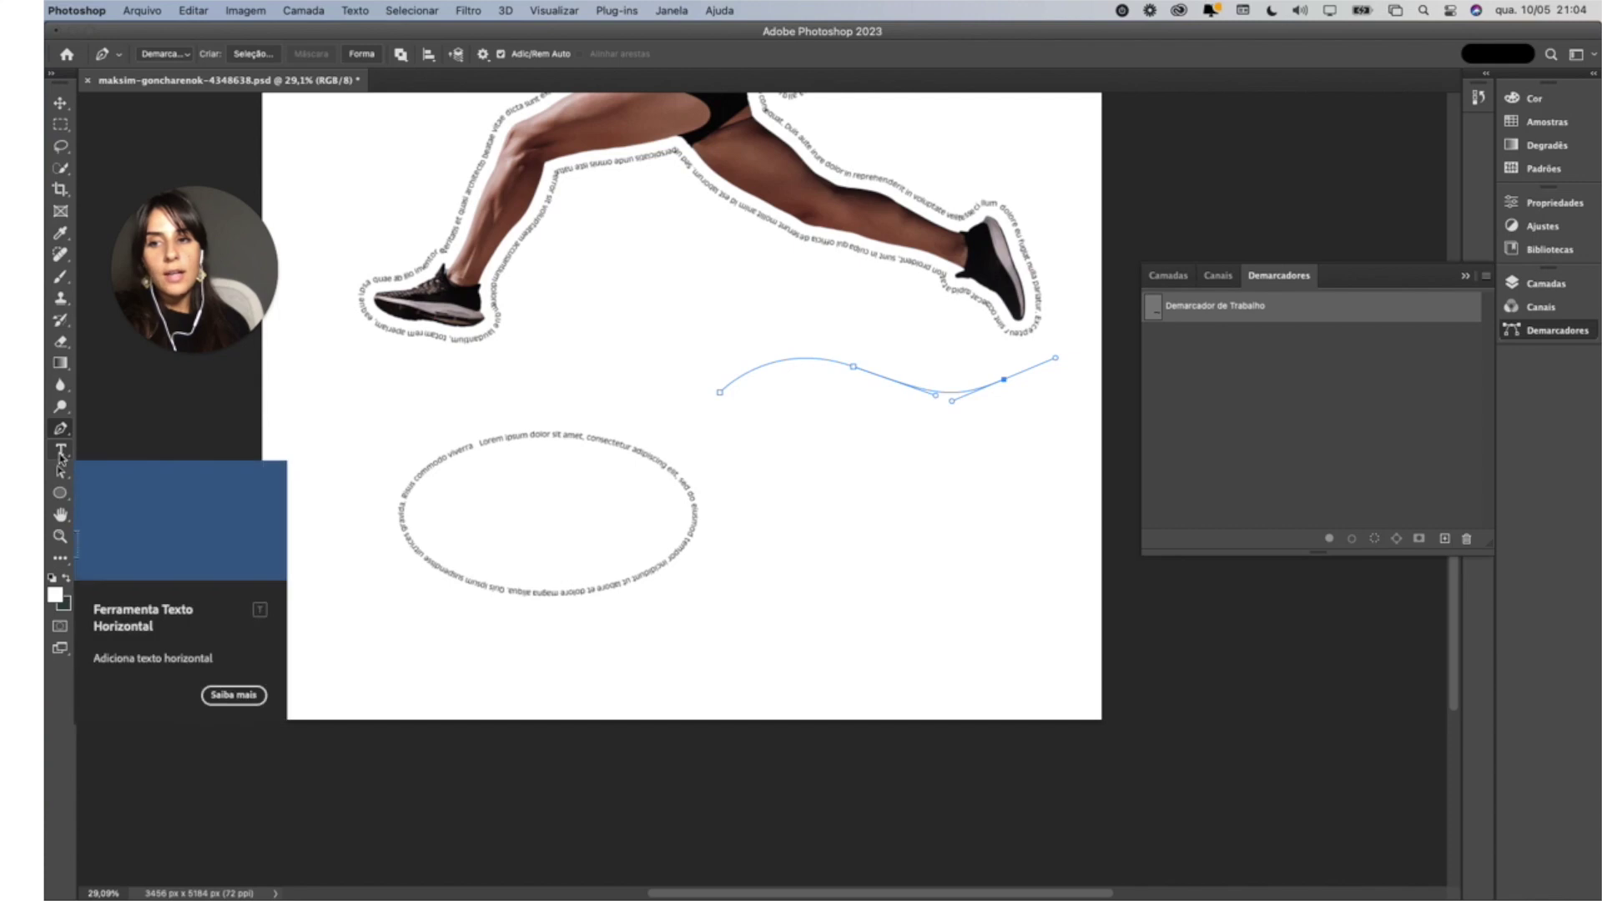
left_click(61, 450)
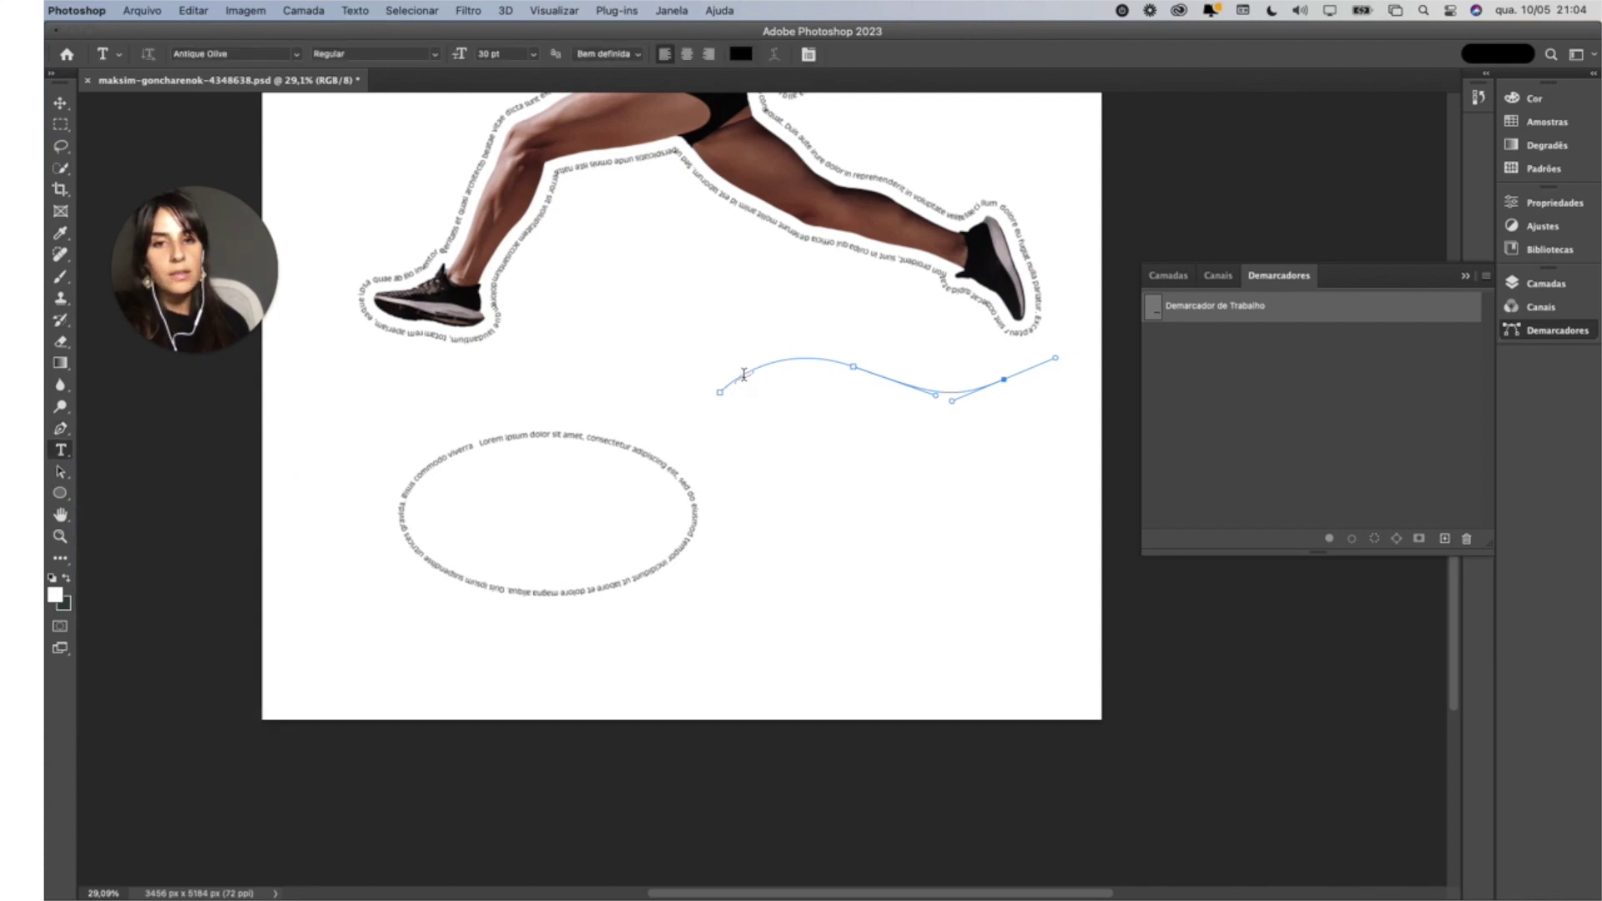
left_click(743, 376)
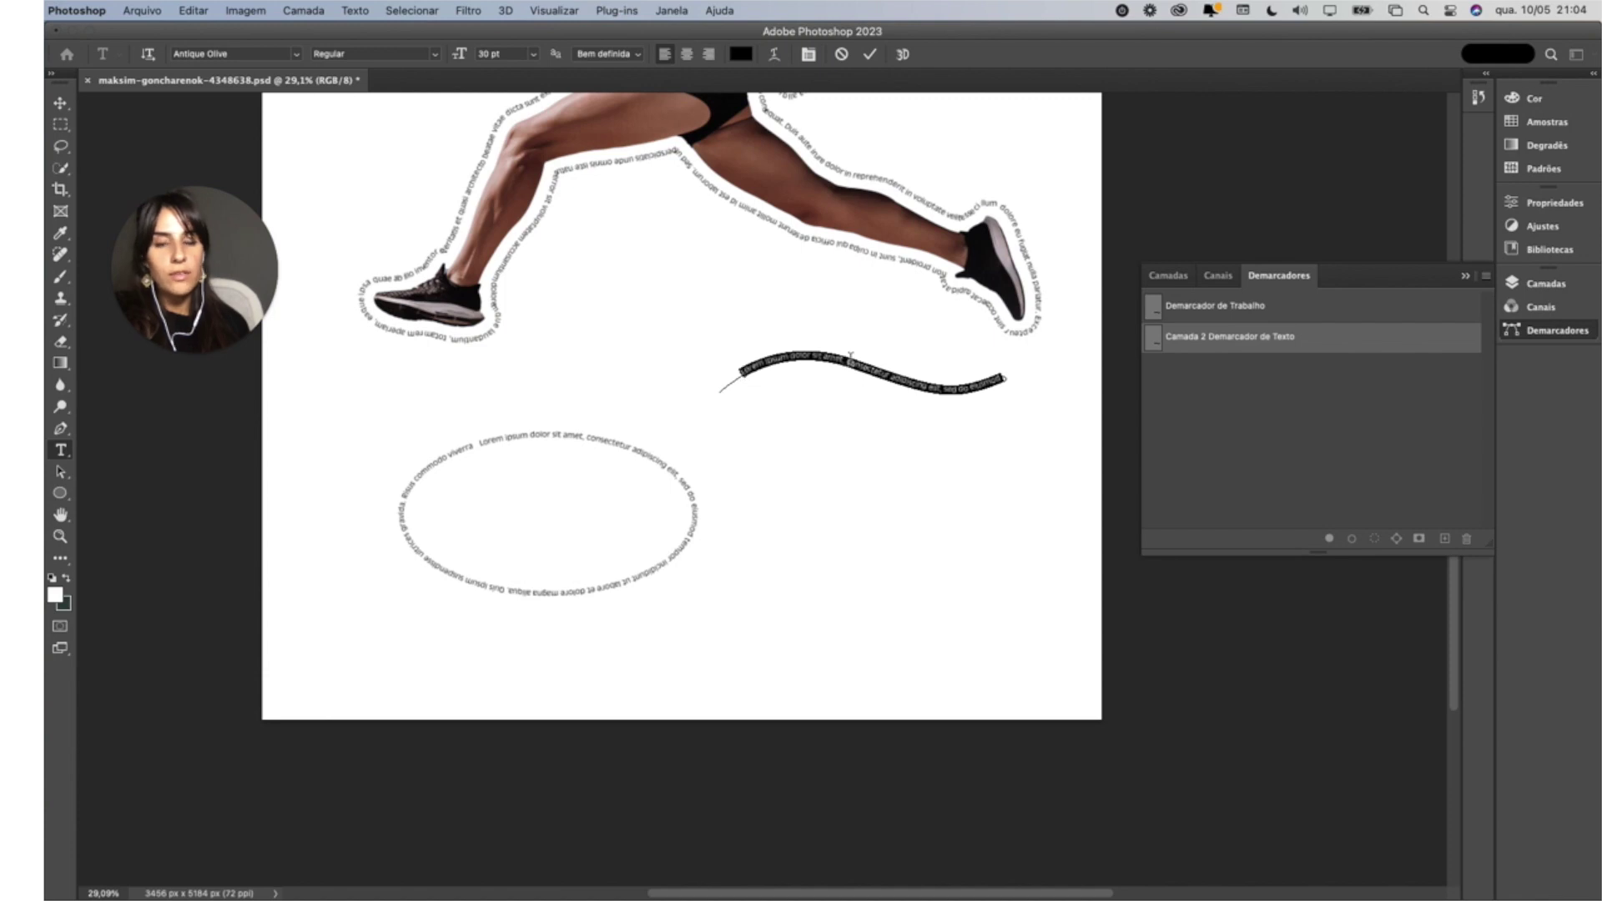